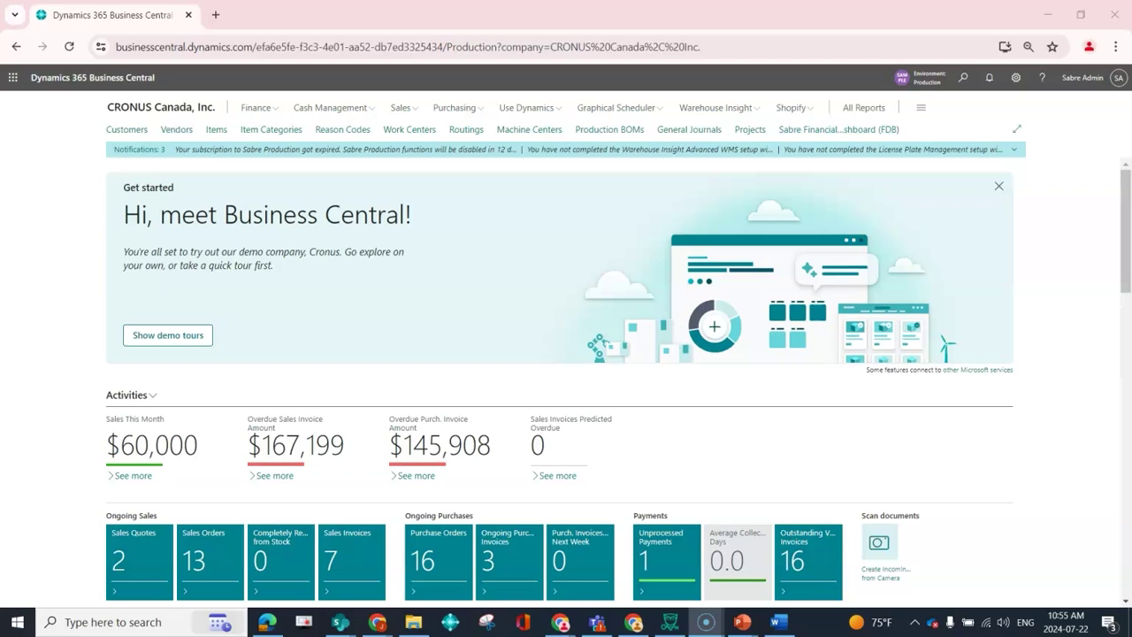
Search for "item ledg" and open the Item Ledger Entries page.
left_click(963, 77)
type("it")
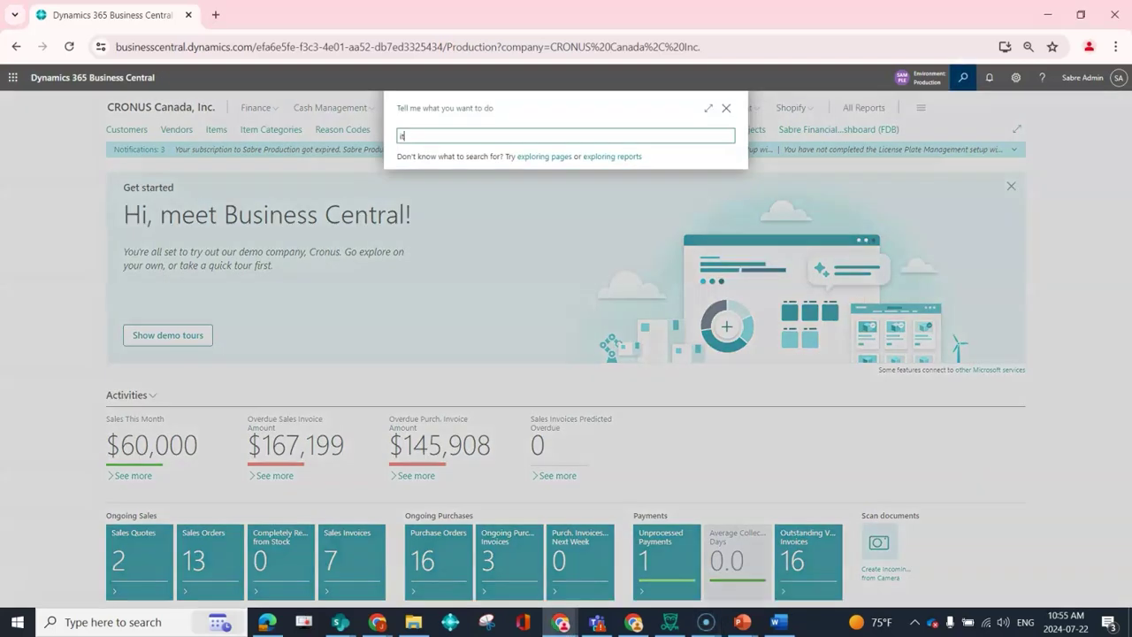
type("tem ledg")
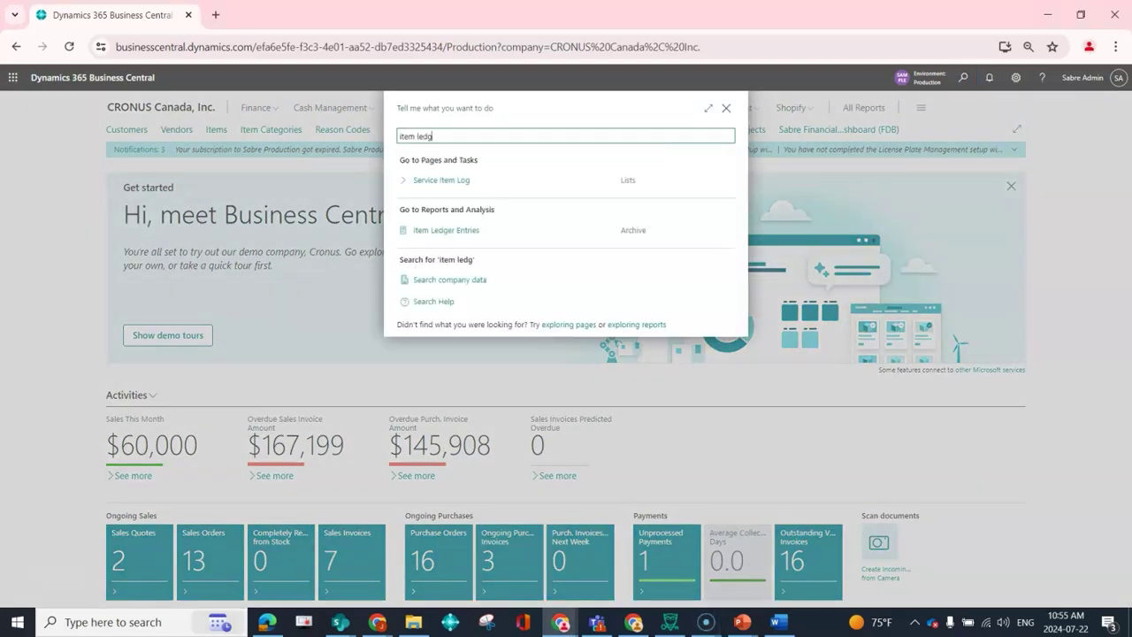
key("Return")
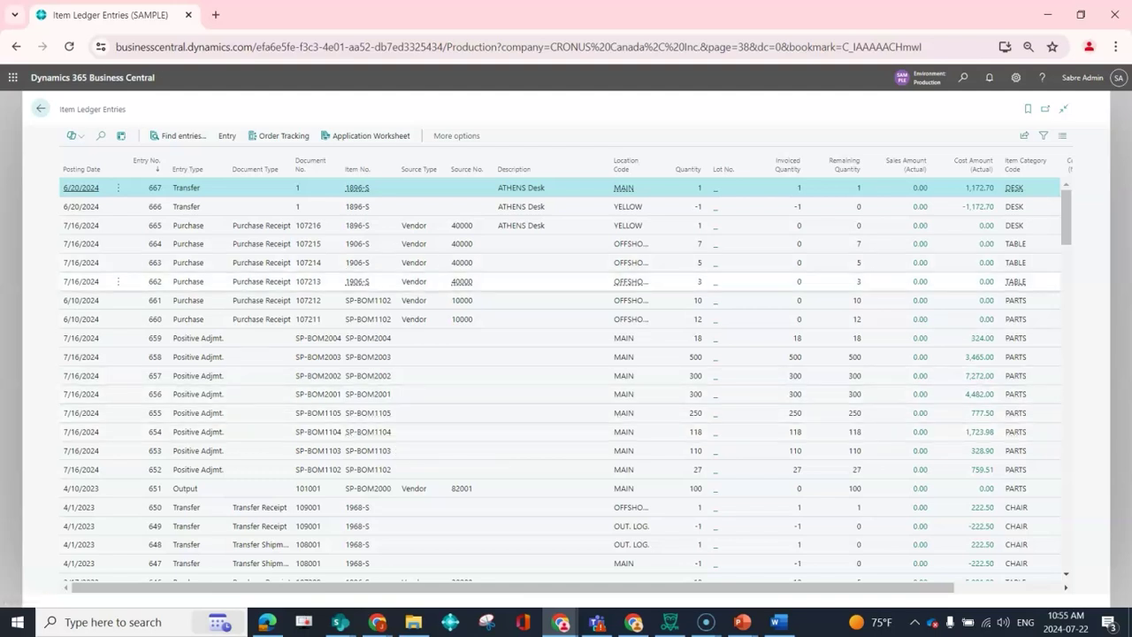
Briefly show the list's filter pane, hide it again, and enter analysis mode for the item ledger entries.
left_click(1043, 135)
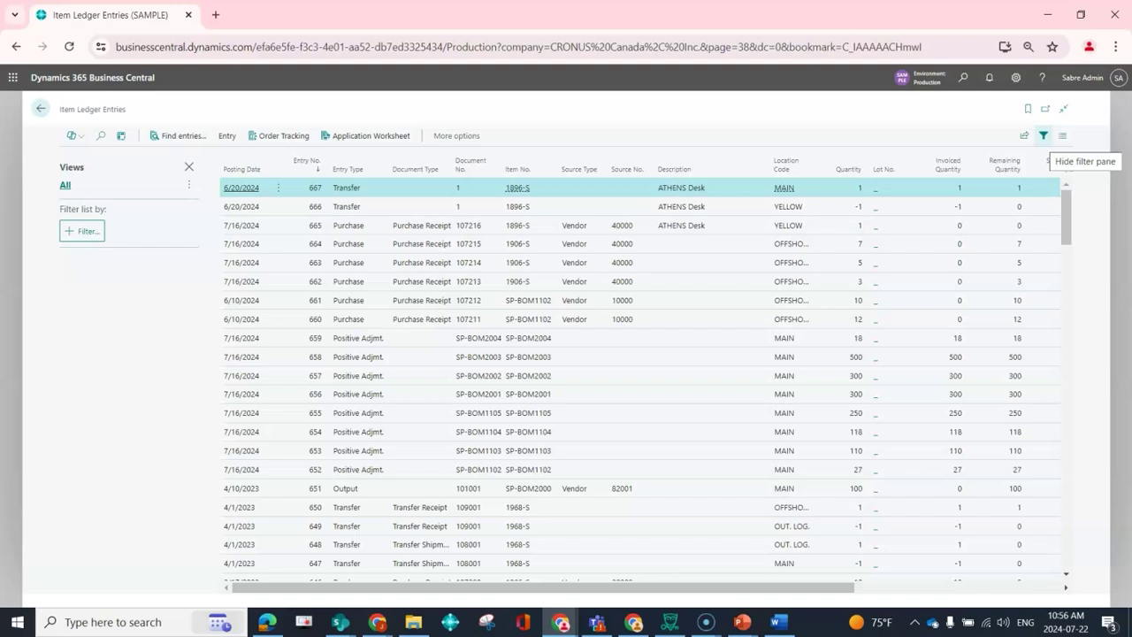
left_click(1043, 135)
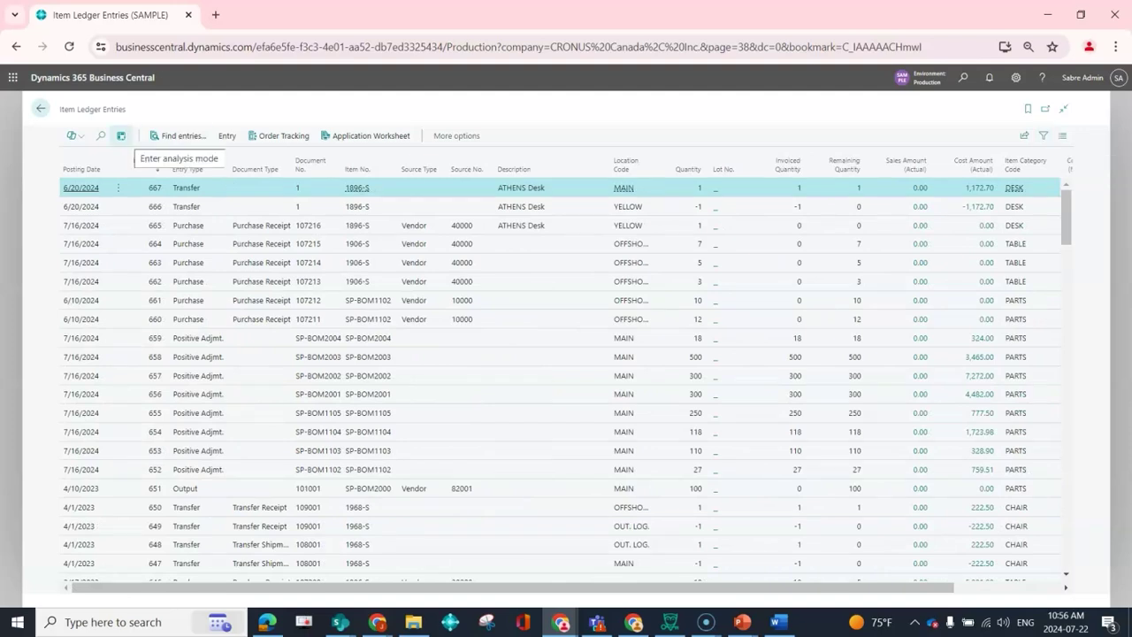
left_click(121, 135)
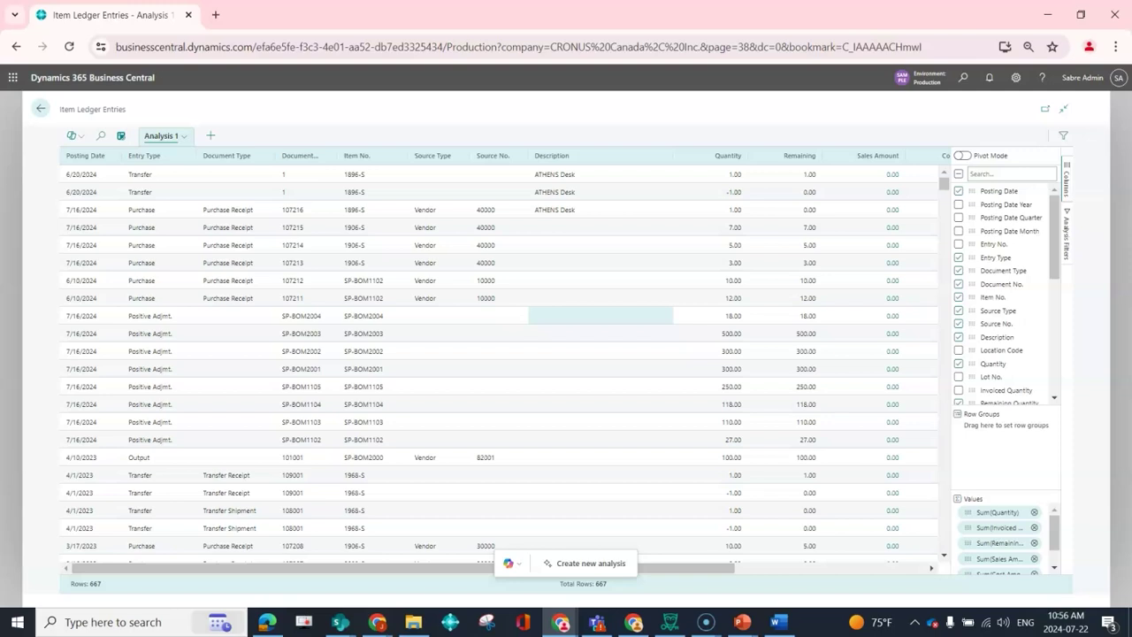
Filter the analysis by Posting Date from 01/01/24 to 07/22/24, then hide the filter pane.
left_click(1063, 135)
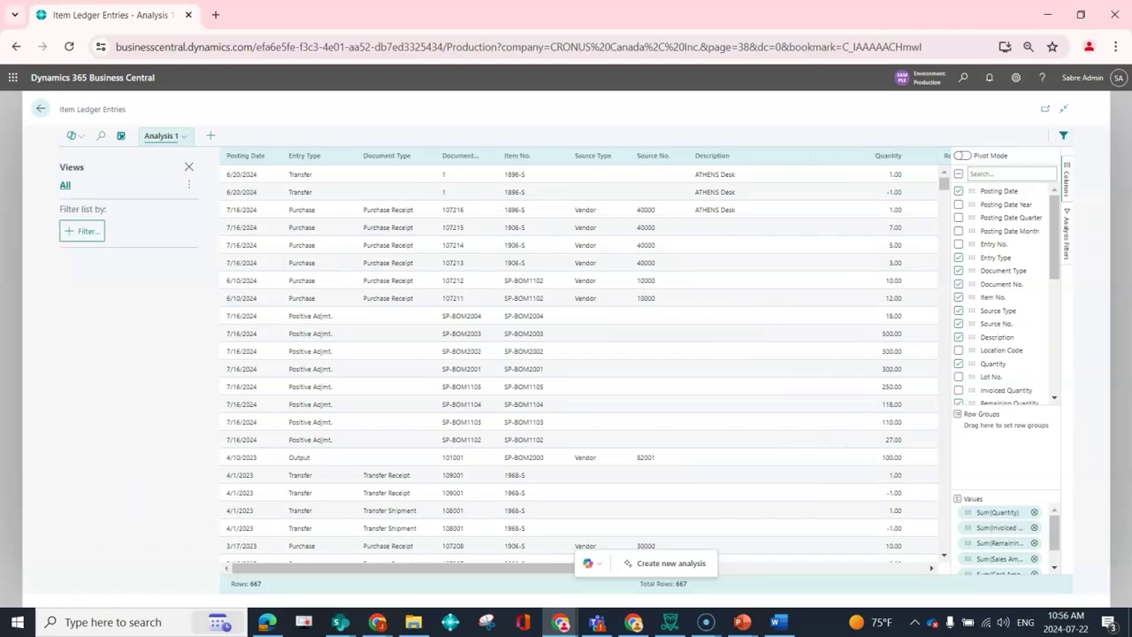
key("Return")
key("Down")
key("Return")
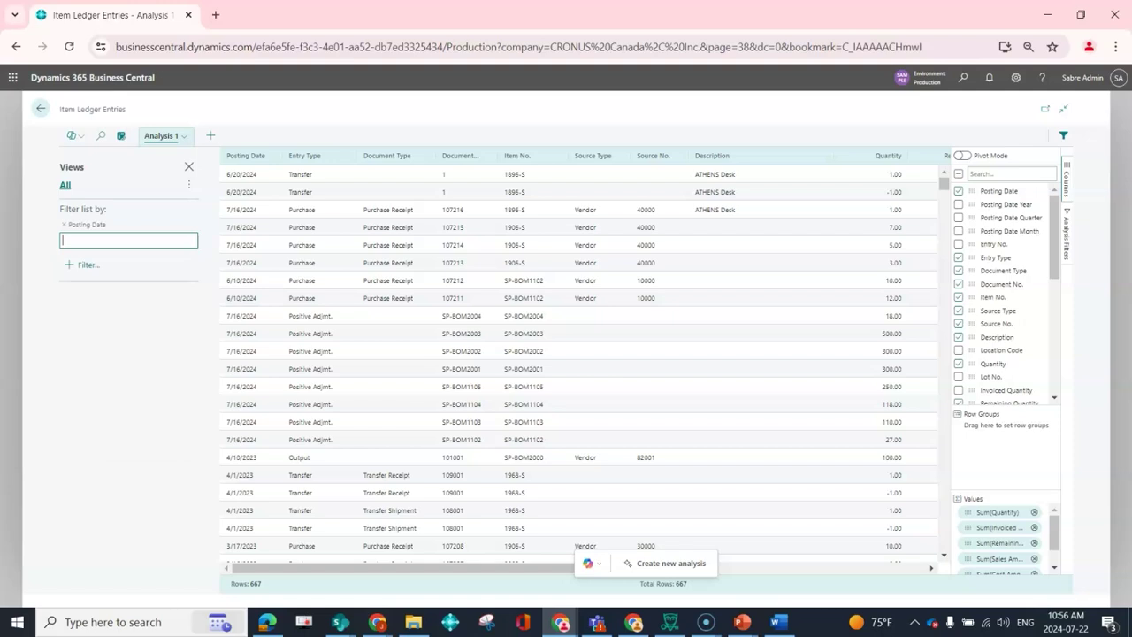
type("1/1..t")
key("Tab")
key("Tab")
key("Page_Down")
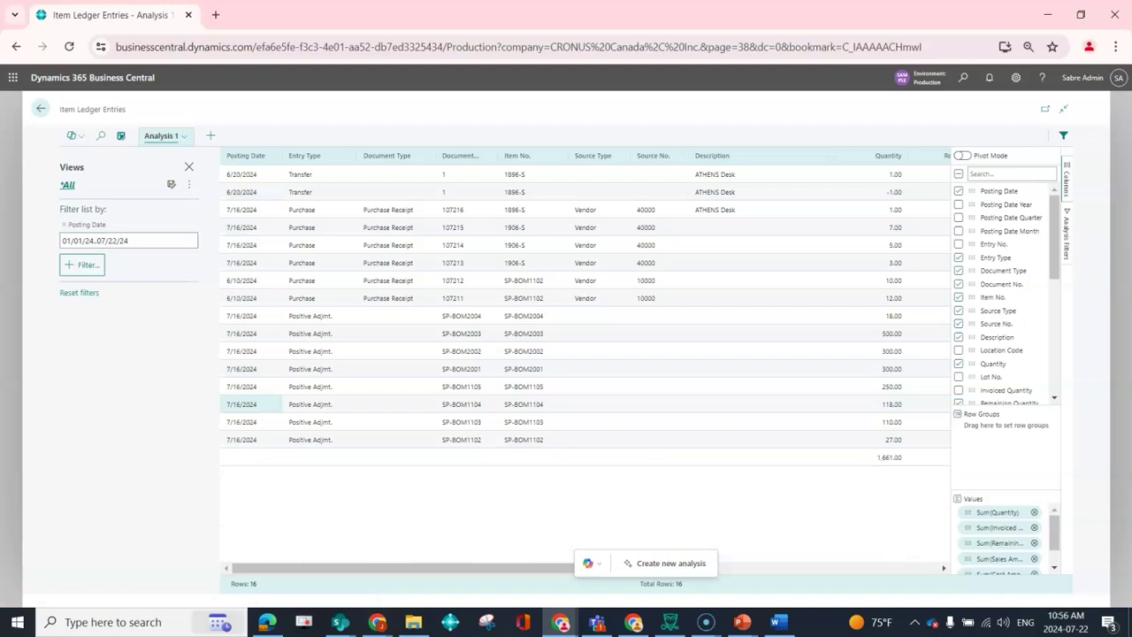
key("Page_Down")
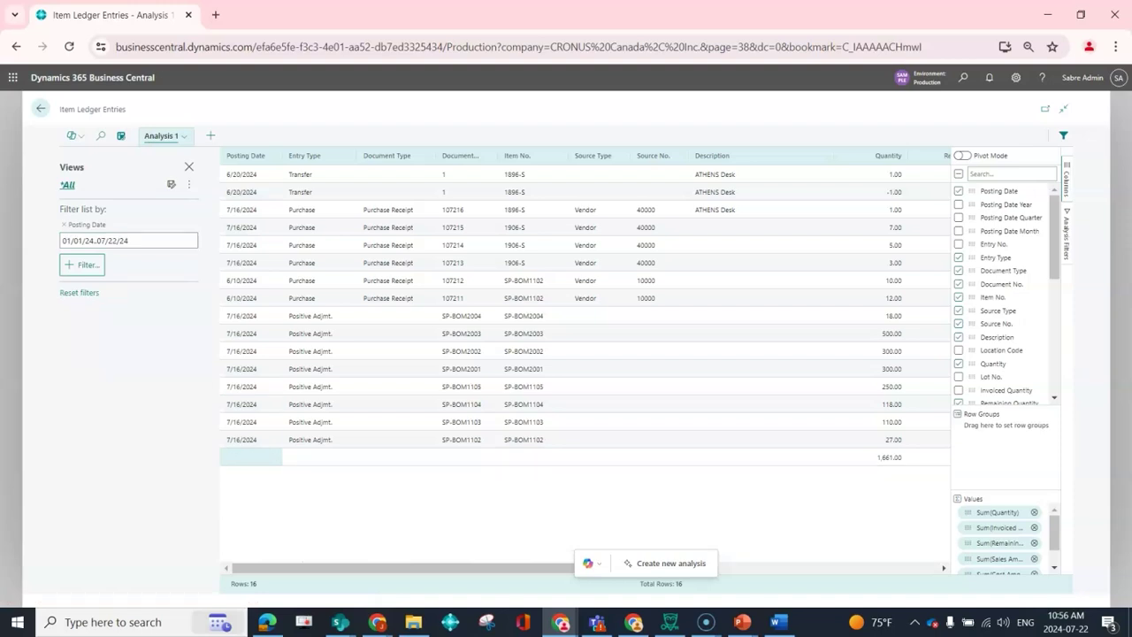
key("Tab")
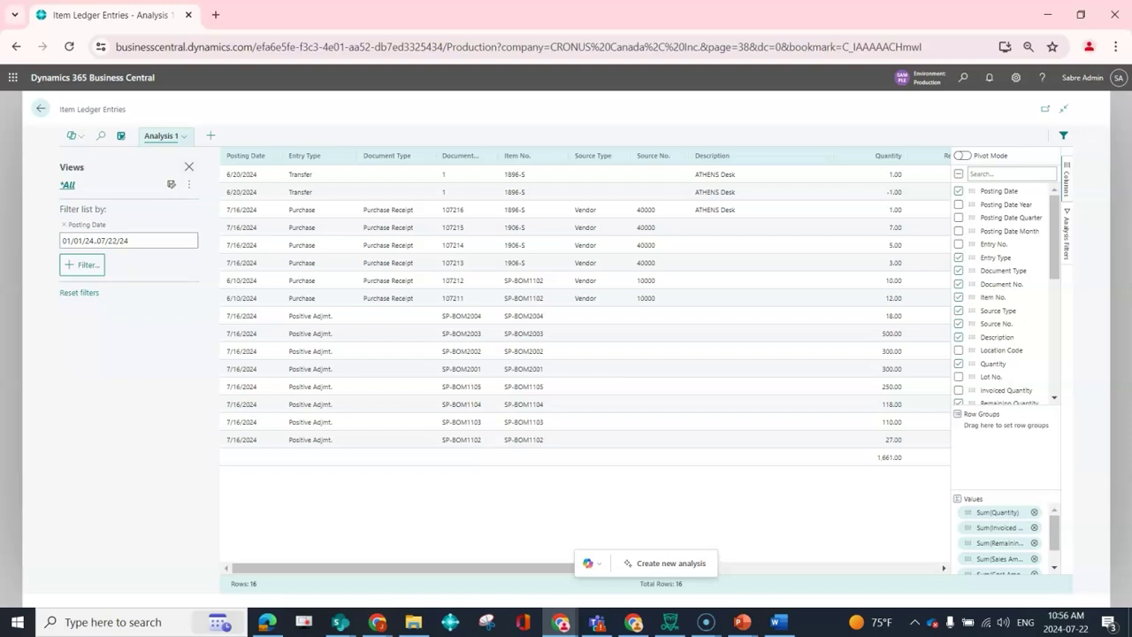
key("shift+F3")
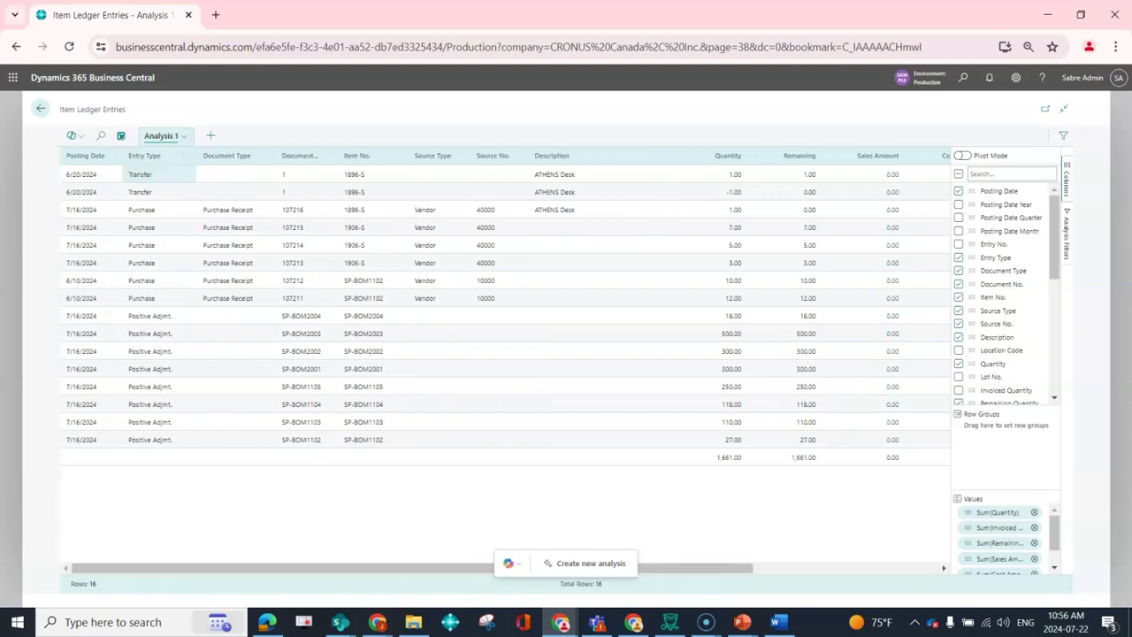
Add the Location Code column to the analysis.
left_click(371, 245)
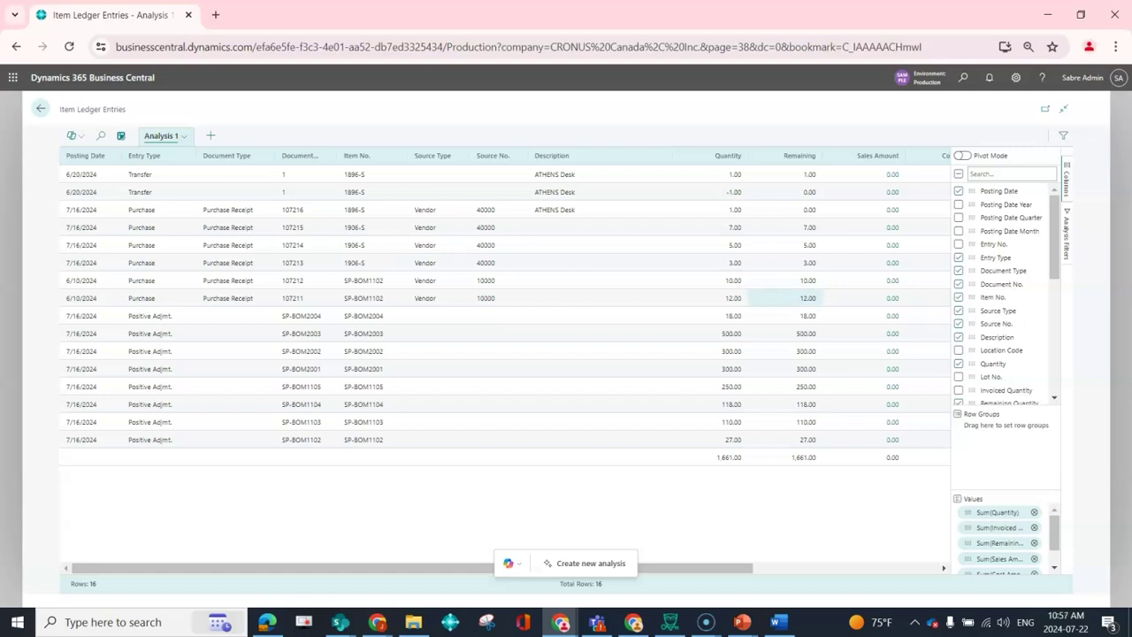
left_click(958, 350)
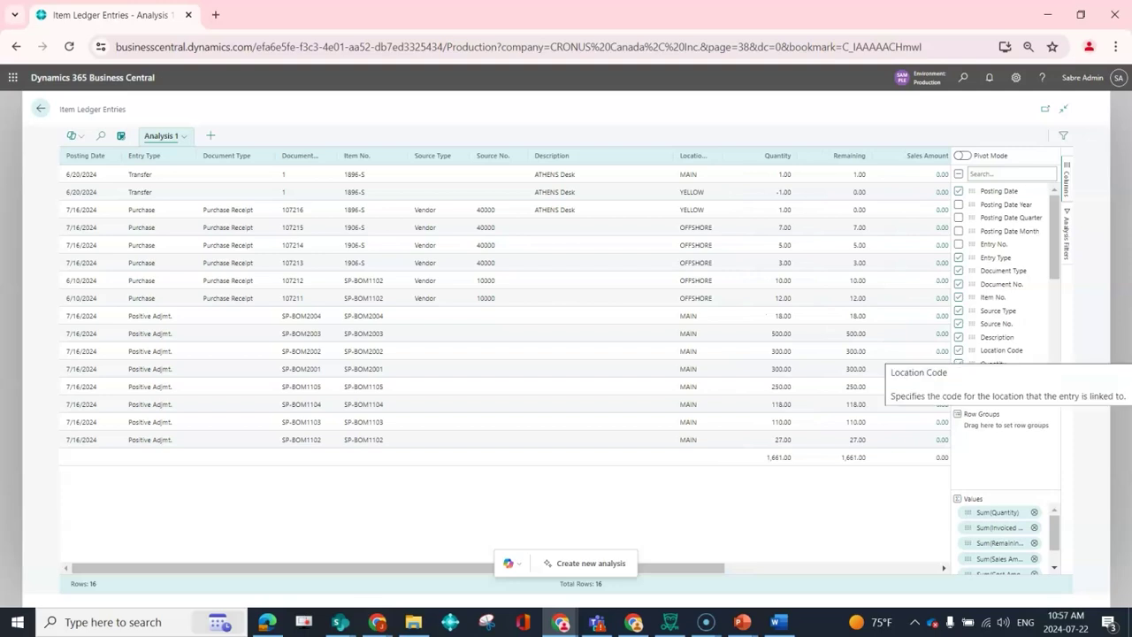
left_click(958, 350)
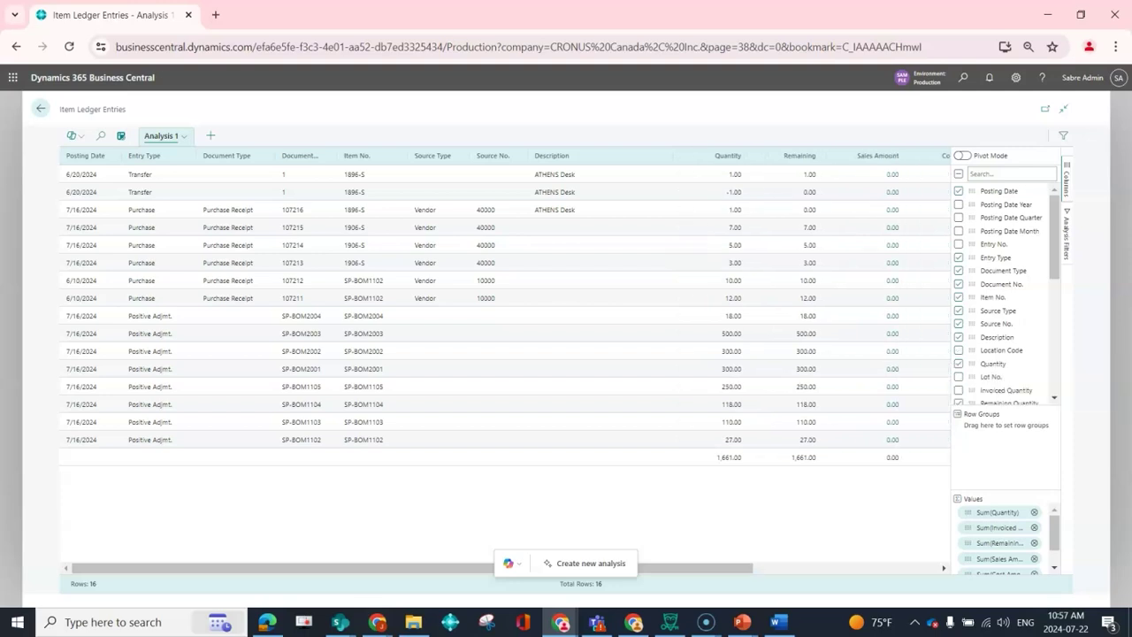
left_click(957, 350)
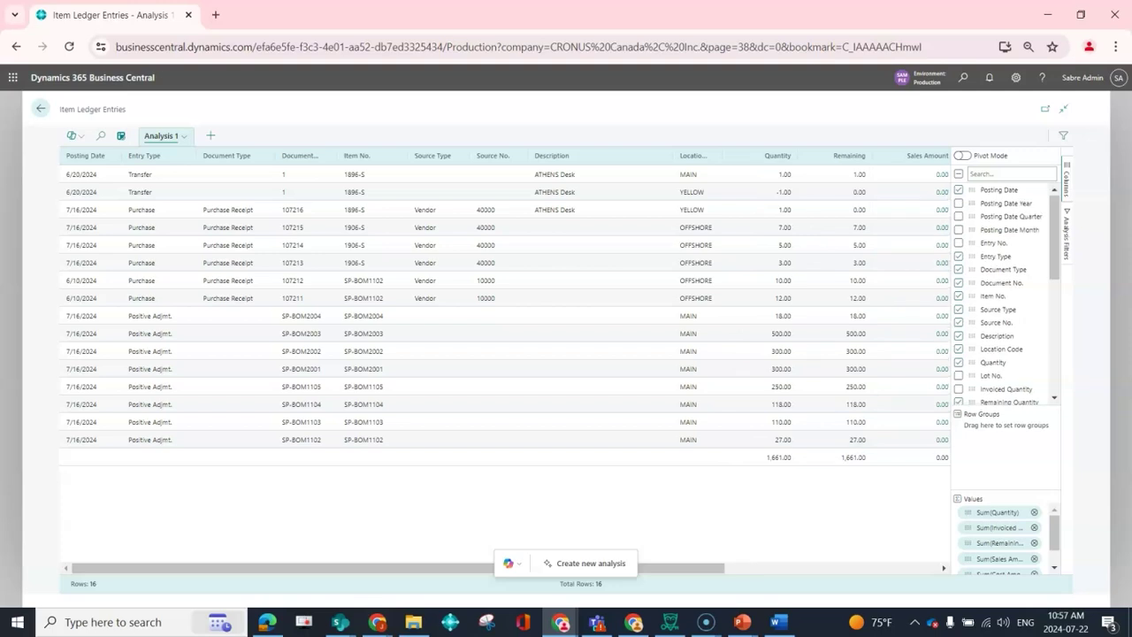
Group the analysis rows by Item No. and expand the 1896-S group.
scroll(1004, 292, "down", 5)
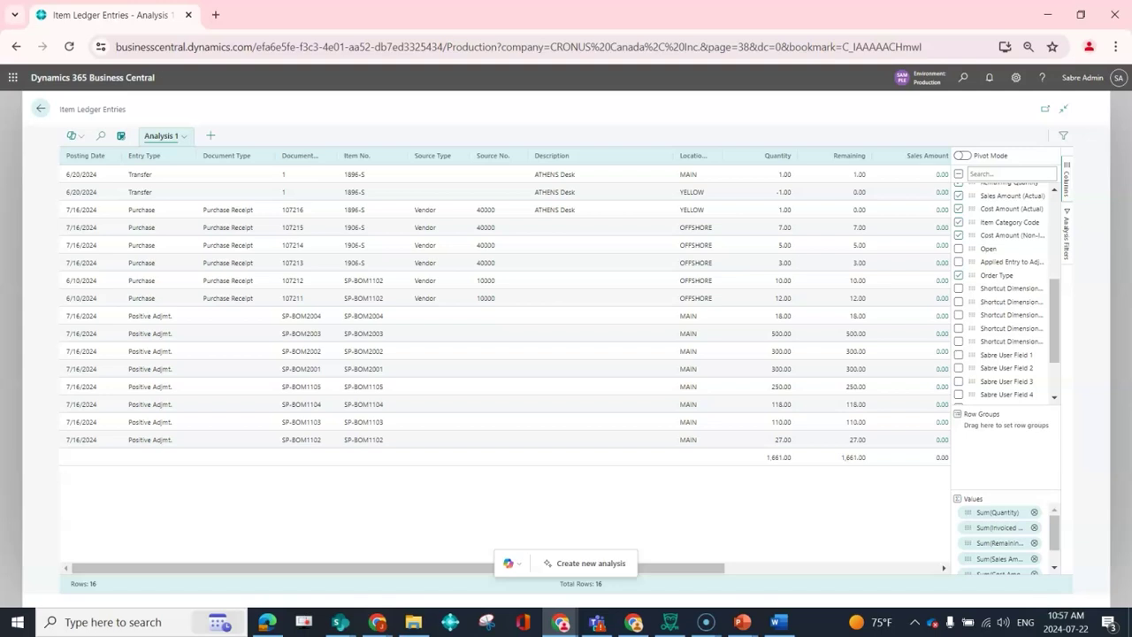
scroll(1003, 291, "down", 2)
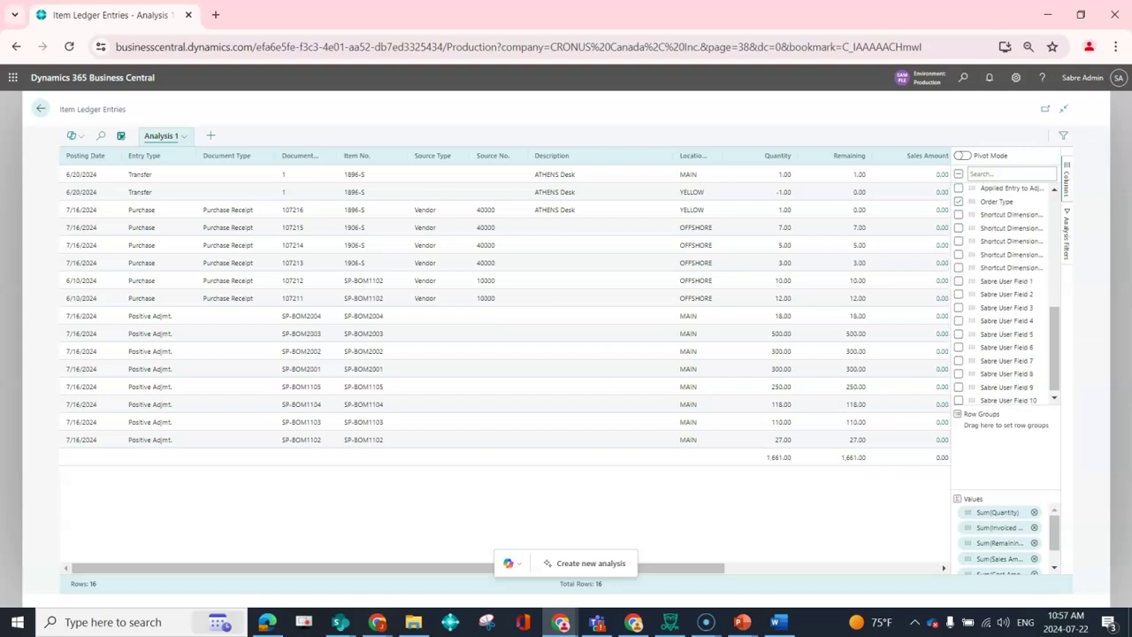
scroll(1003, 383, "down", 1)
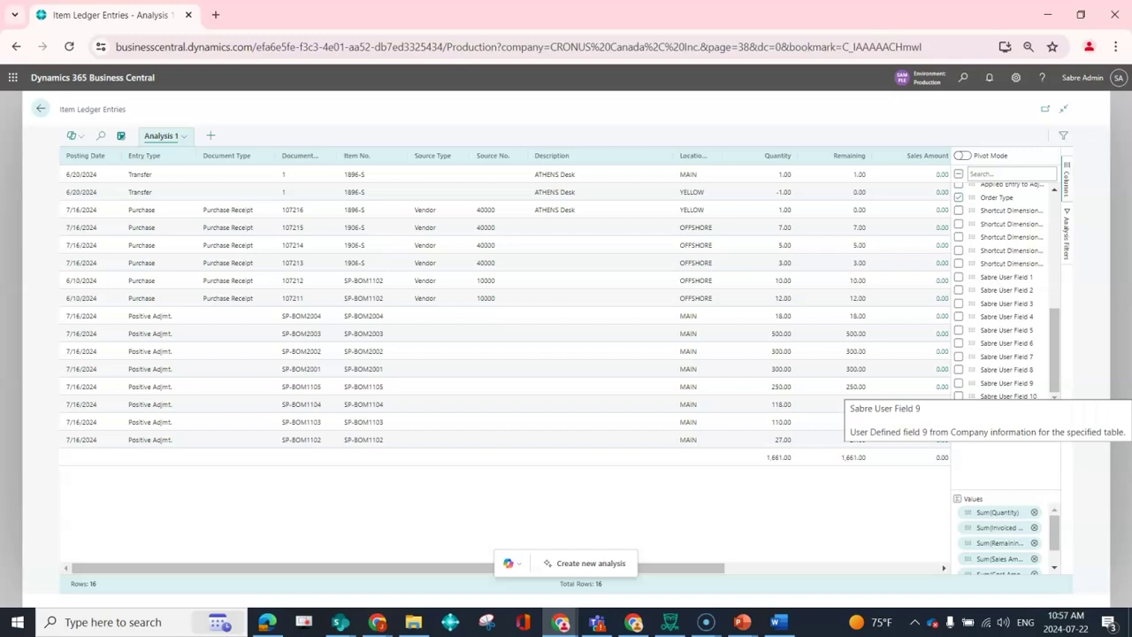
scroll(1004, 383, "up", 8)
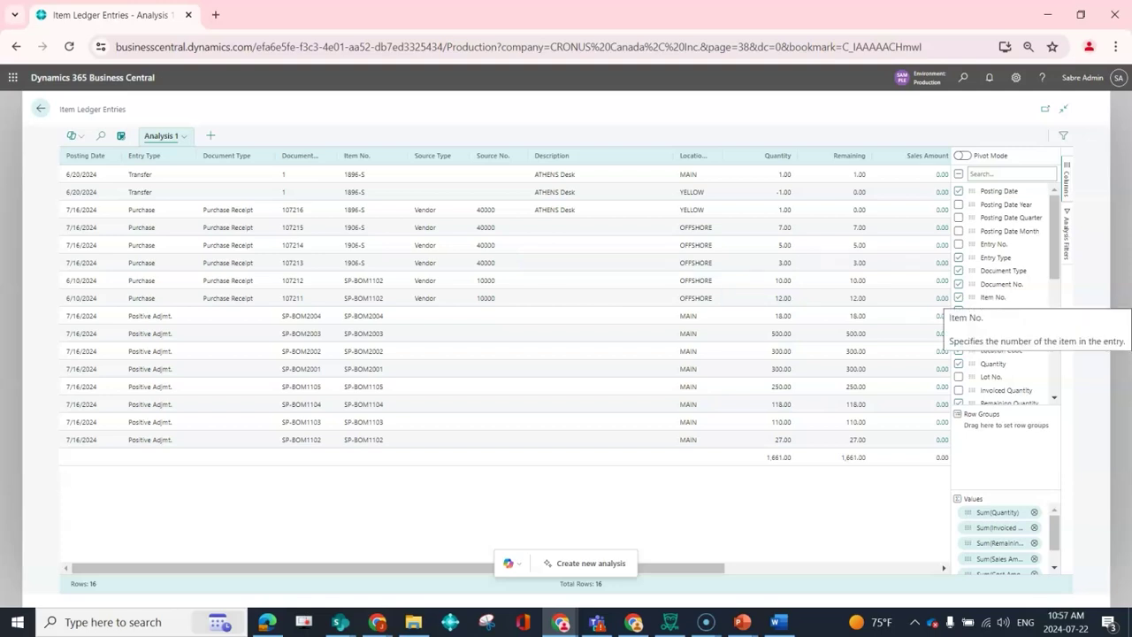
left_click_drag(992, 297, 1003, 427)
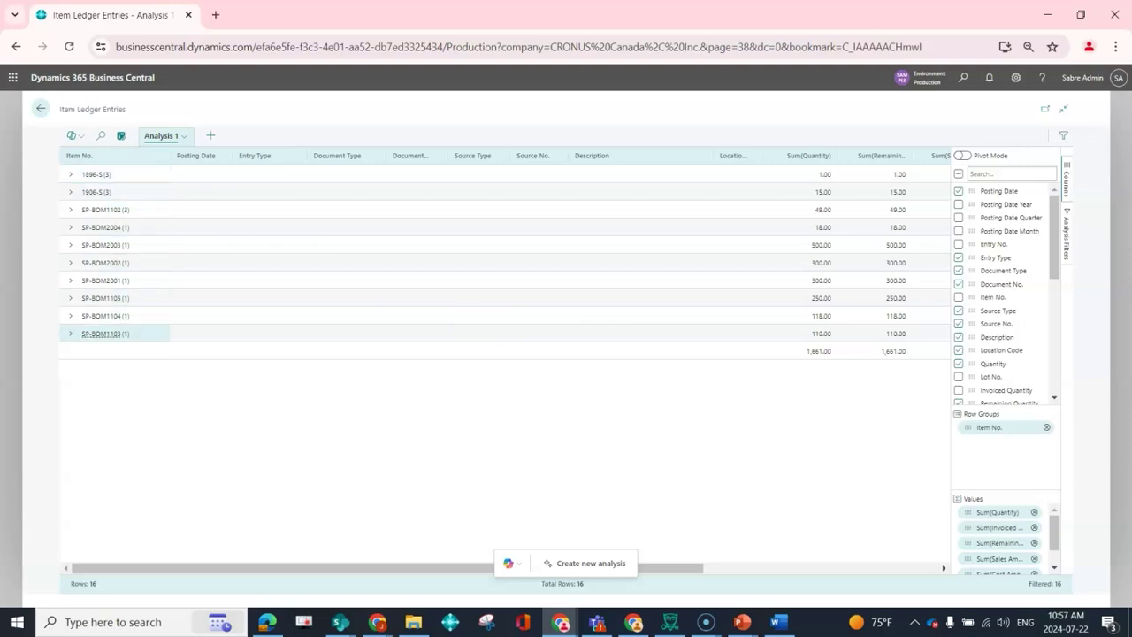
left_click(70, 175)
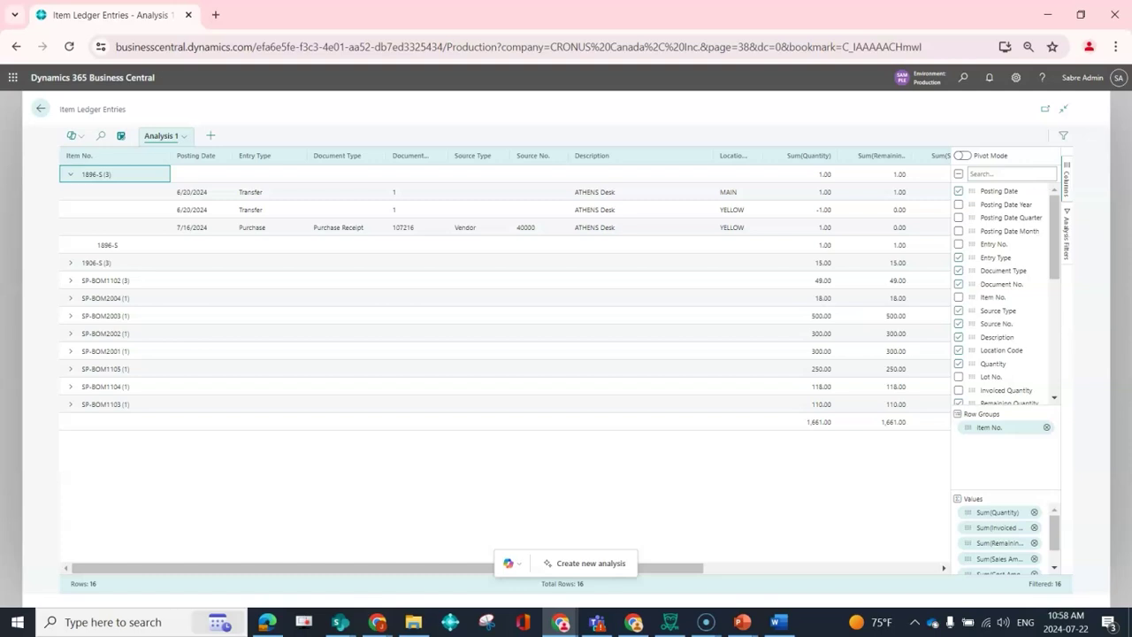
Add Document Type as a second row group and expand items SP-BOM1102, SP-BOM2004, SP-BOM2003 and 1896-S, including 1896-S's blank document type.
left_click_drag(1003, 270, 999, 442)
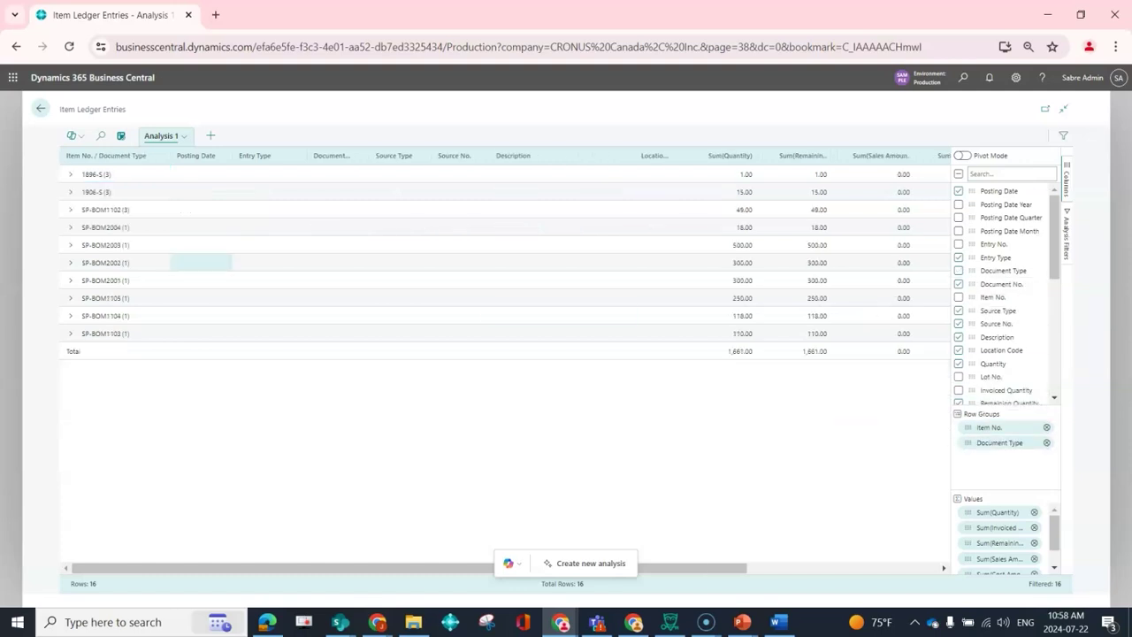
left_click(71, 209)
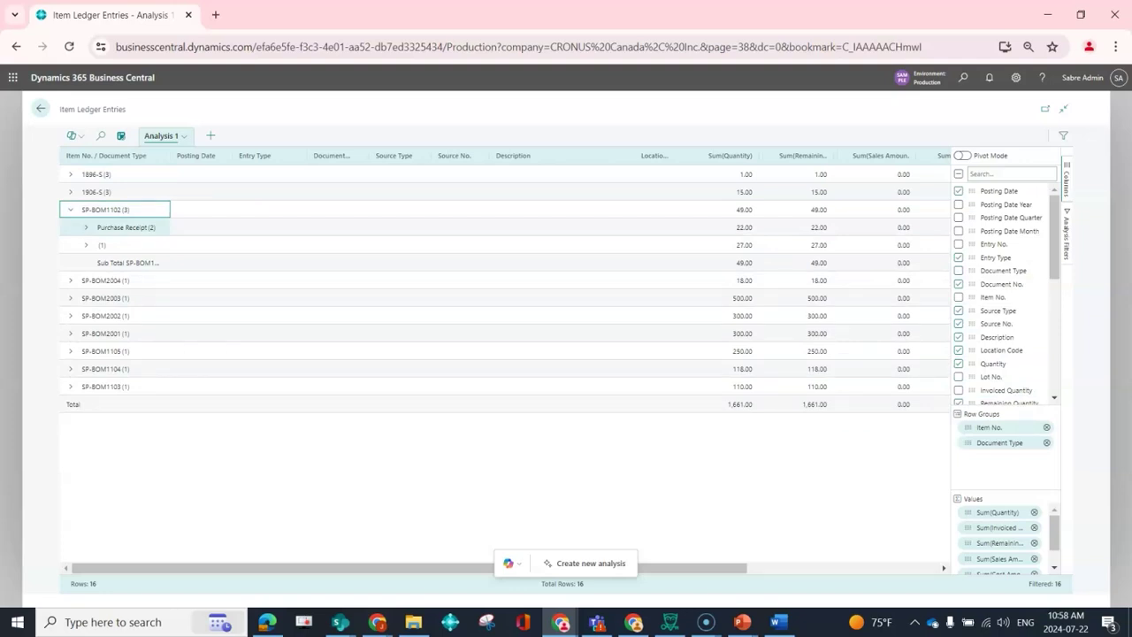
left_click(71, 281)
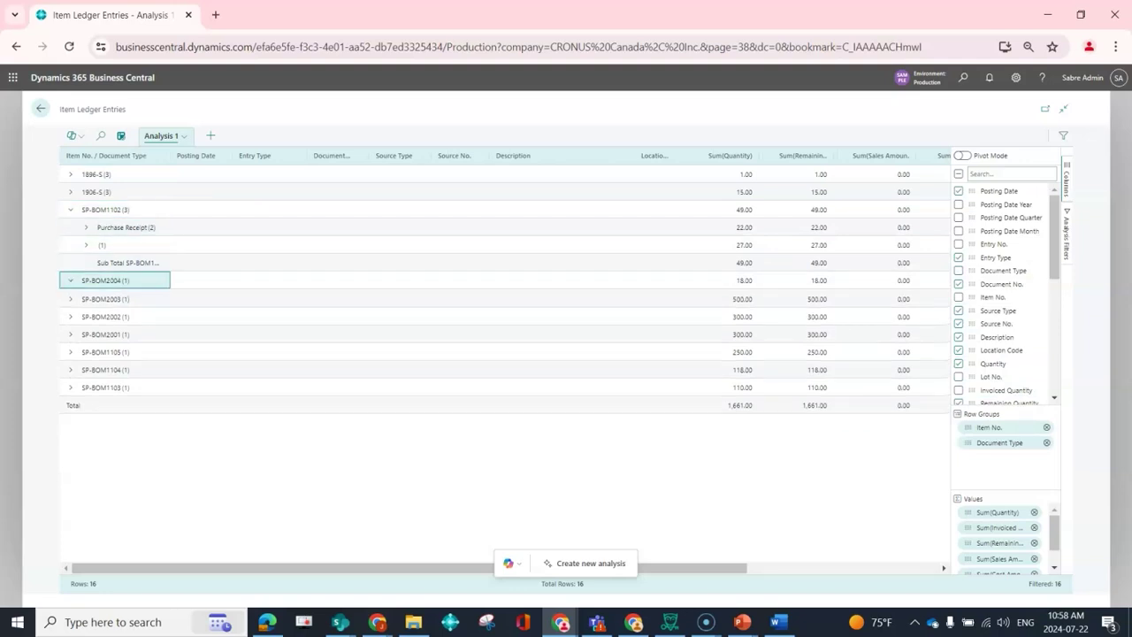
left_click(71, 333)
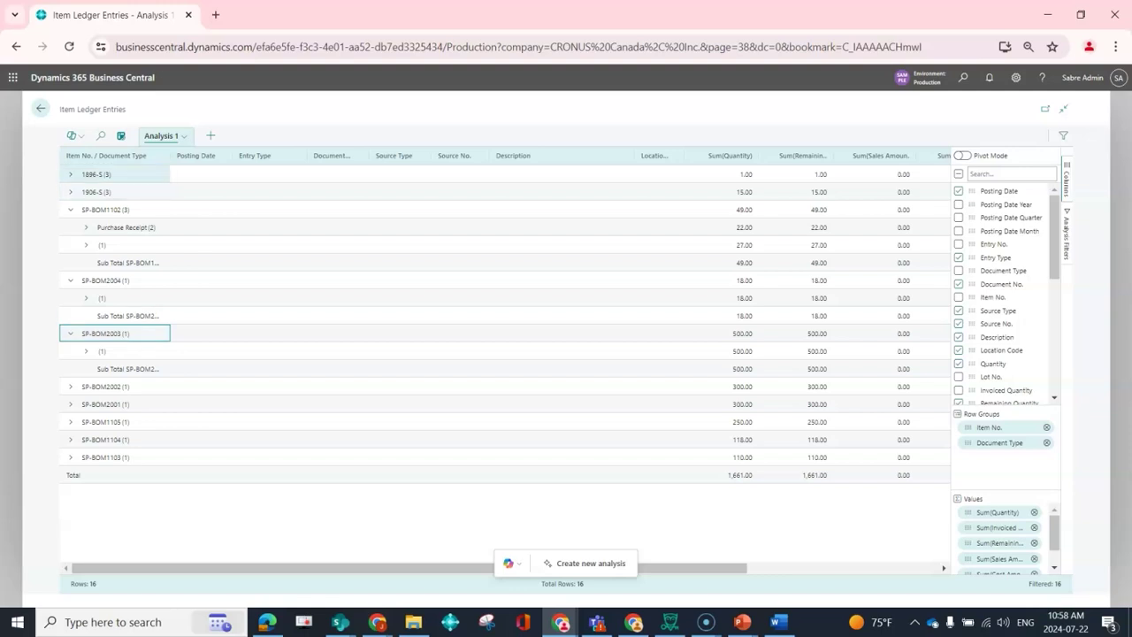
left_click(71, 174)
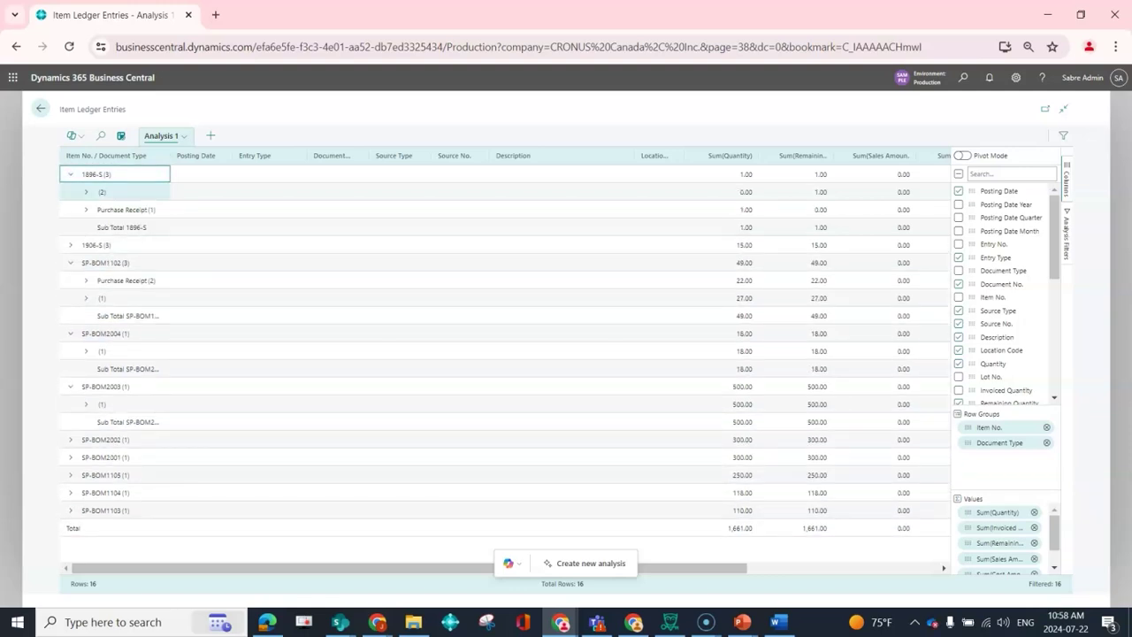
left_click(86, 192)
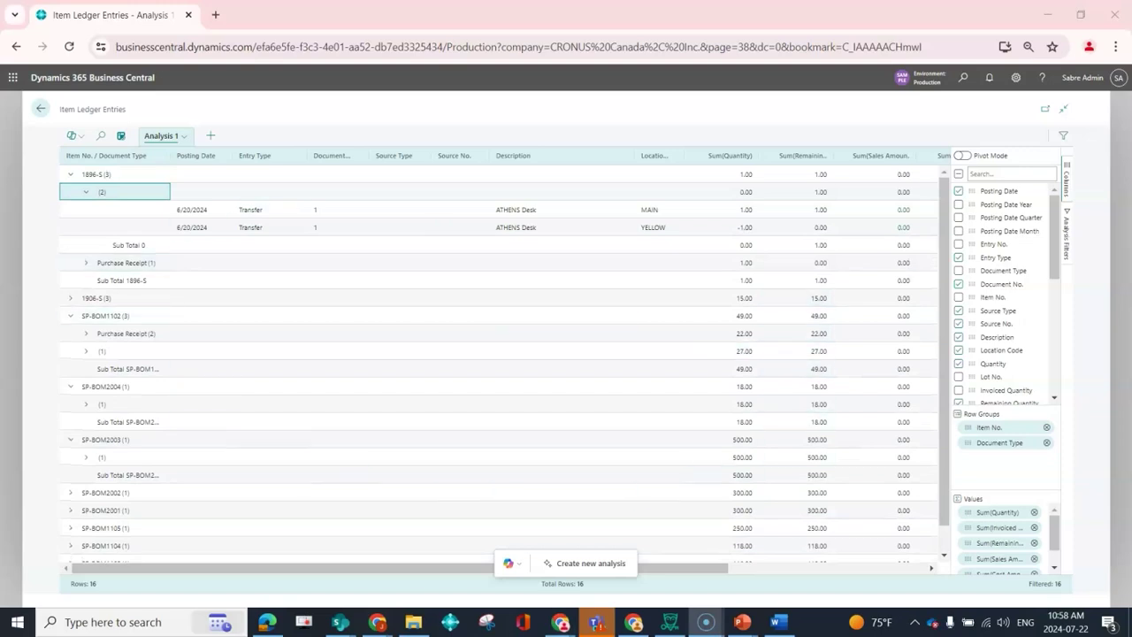
Turn on pivot mode and expand the 1896-S and 1906-S item groups.
left_click(962, 156)
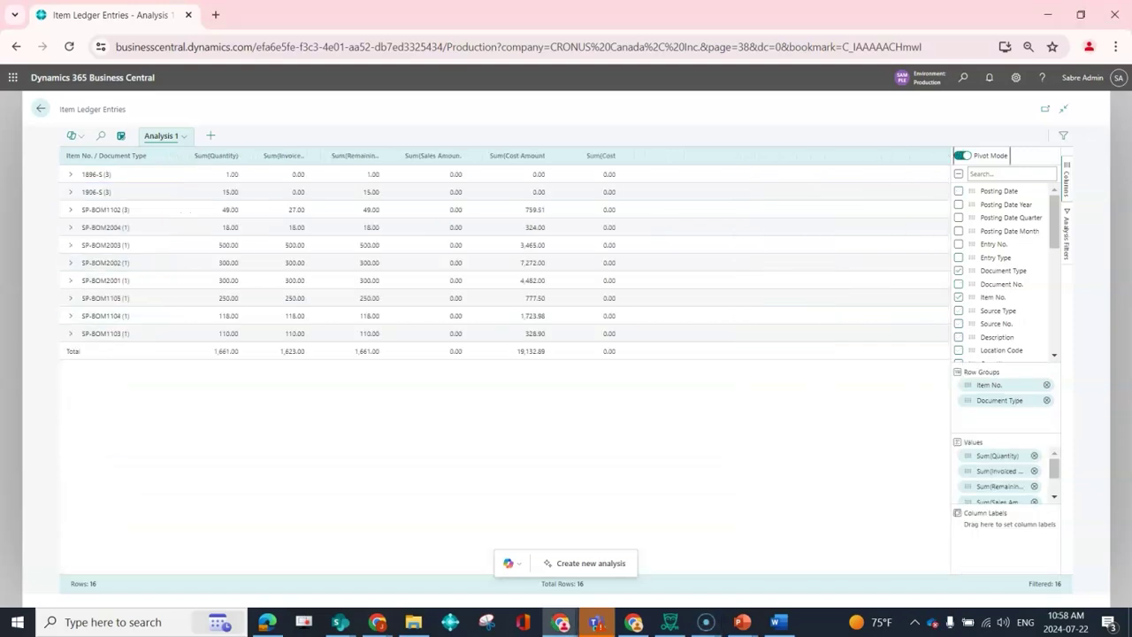
left_click(71, 175)
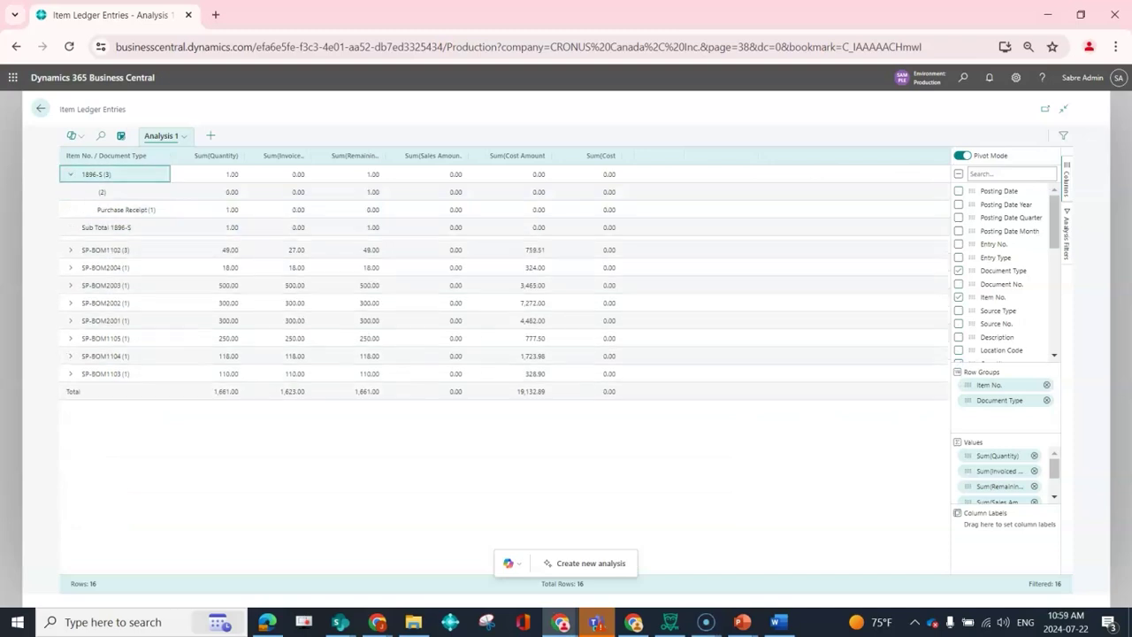
left_click(71, 245)
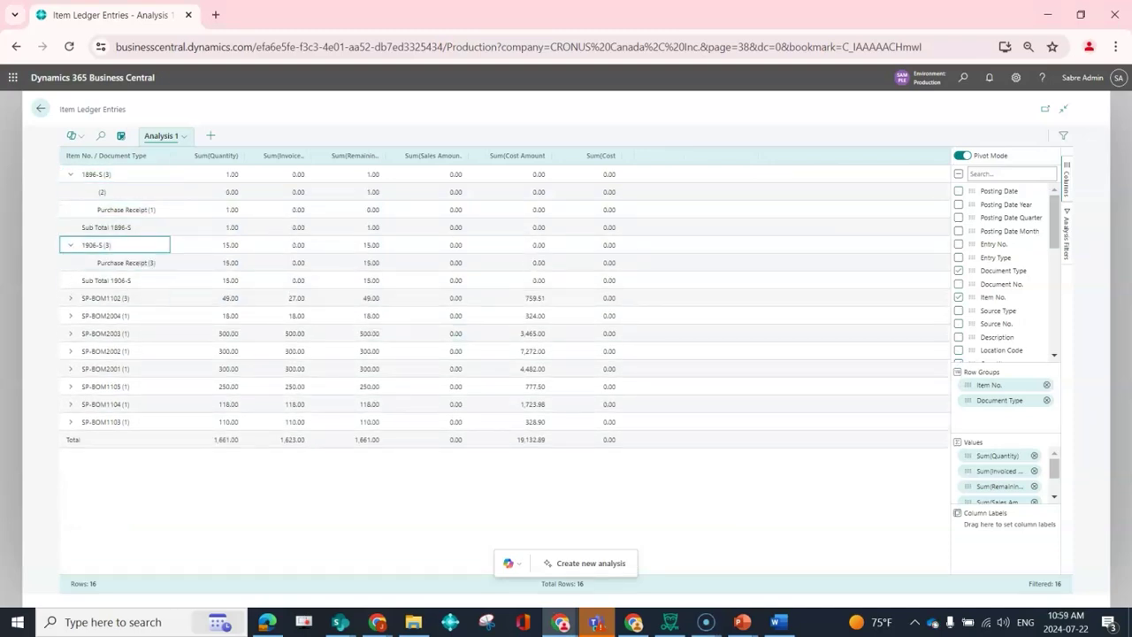
Toggle pivot mode to compare the layouts, leave it off, and expand the 1896-S item group.
left_click(1008, 156)
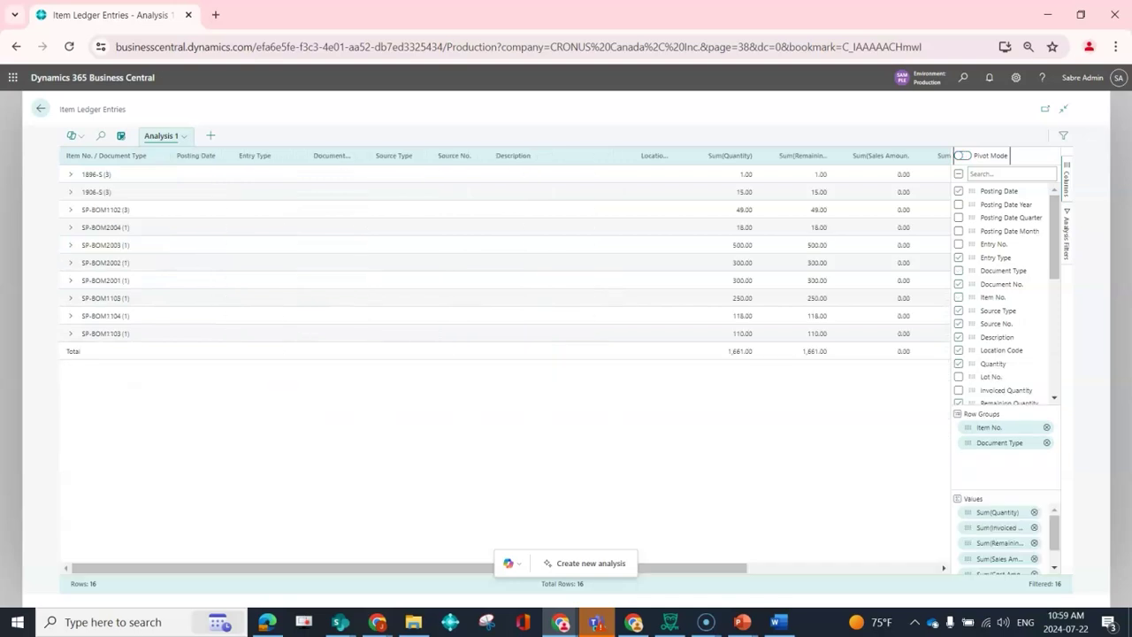
left_click(1009, 156)
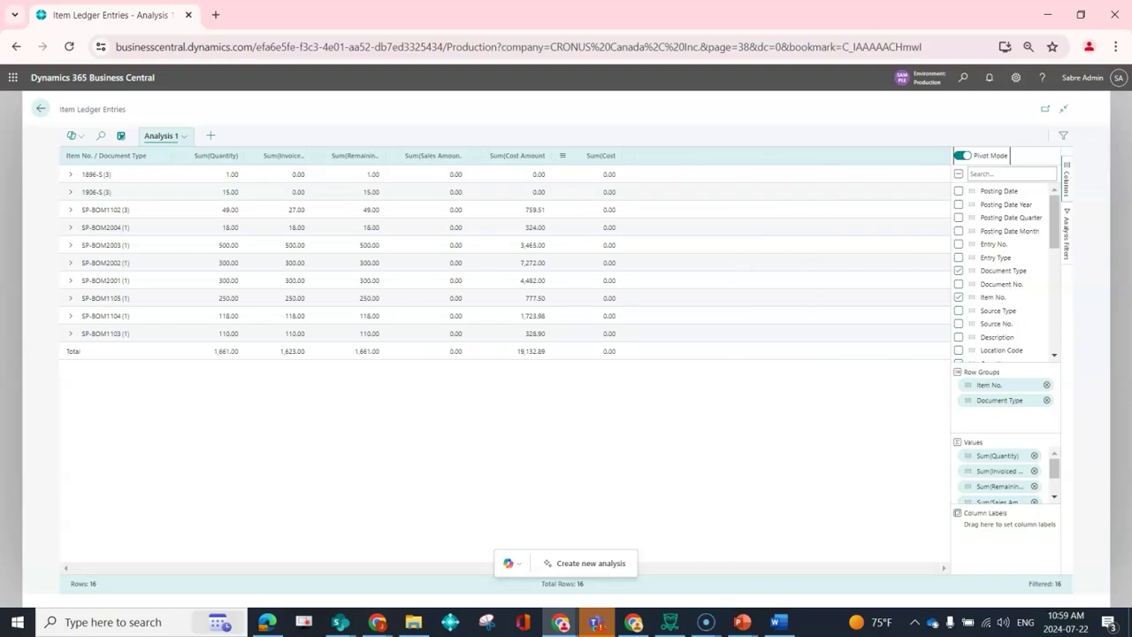
left_click(1009, 156)
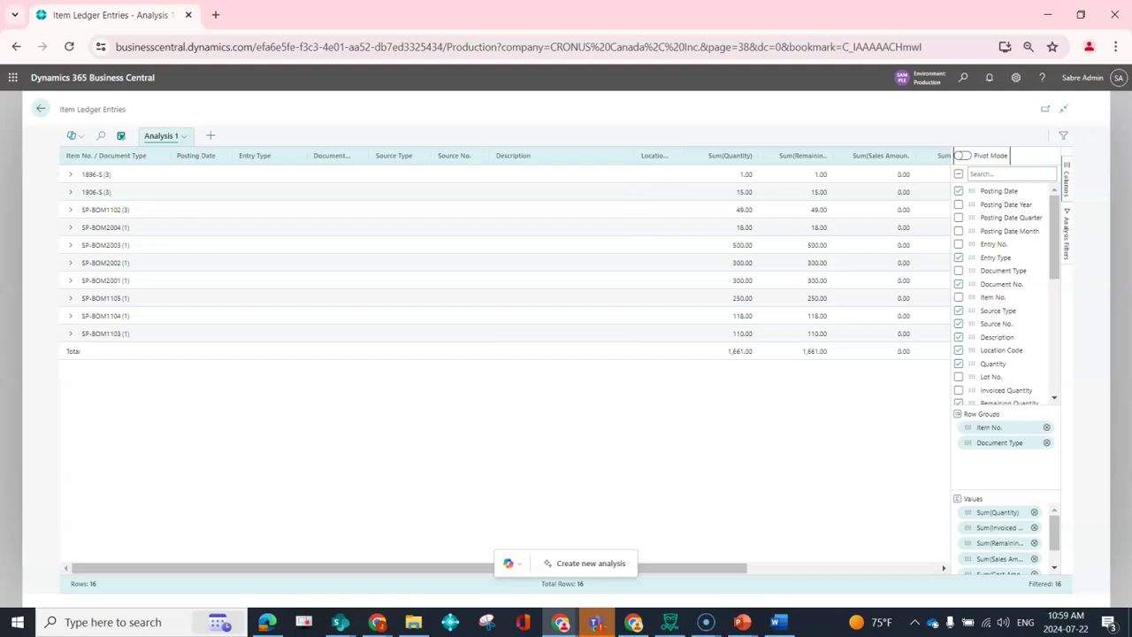
left_click(71, 175)
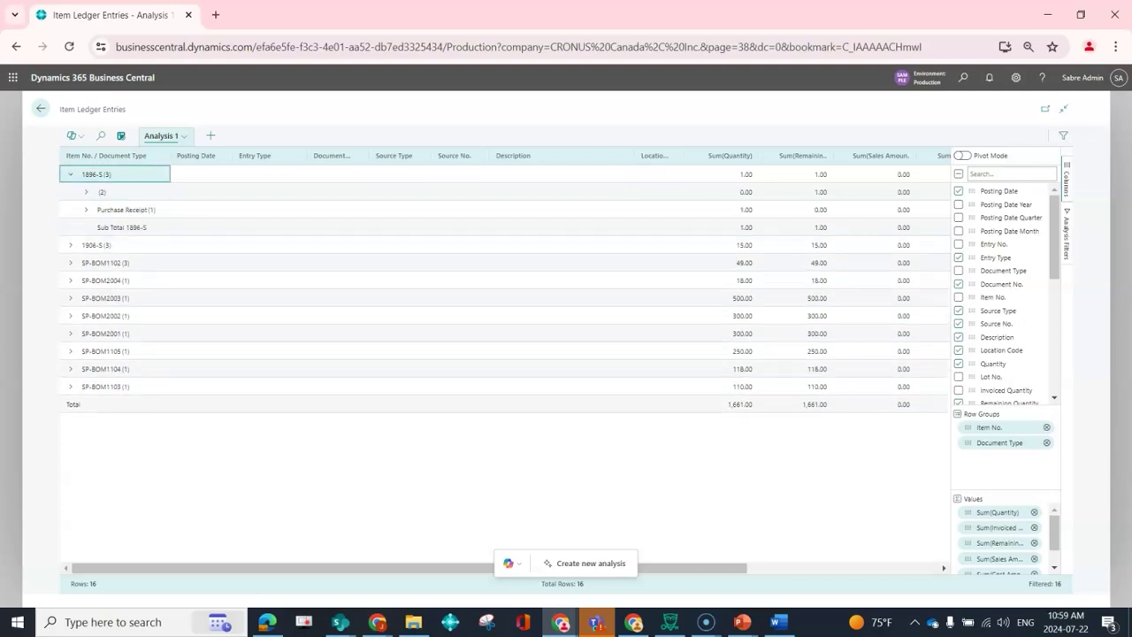
Expand the blank document type group under item 1896-S to show its individual entries.
left_click(102, 192)
left_click(86, 192)
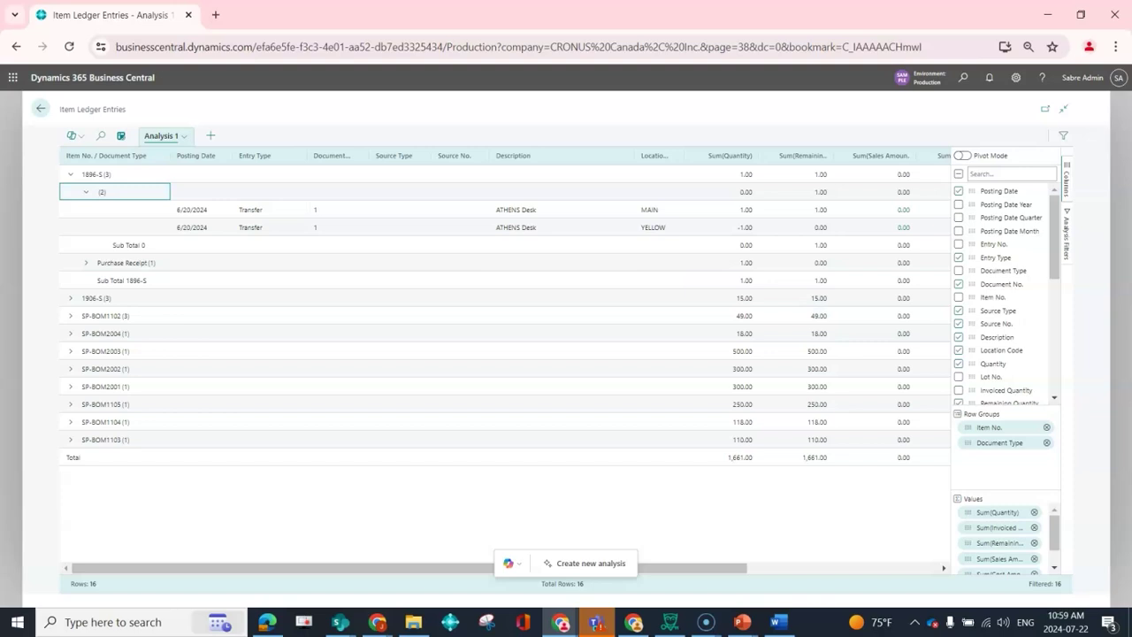
Remove both Cost Amount sums and the Sales Amount sum from the analysis values.
scroll(999, 535, "down", 2)
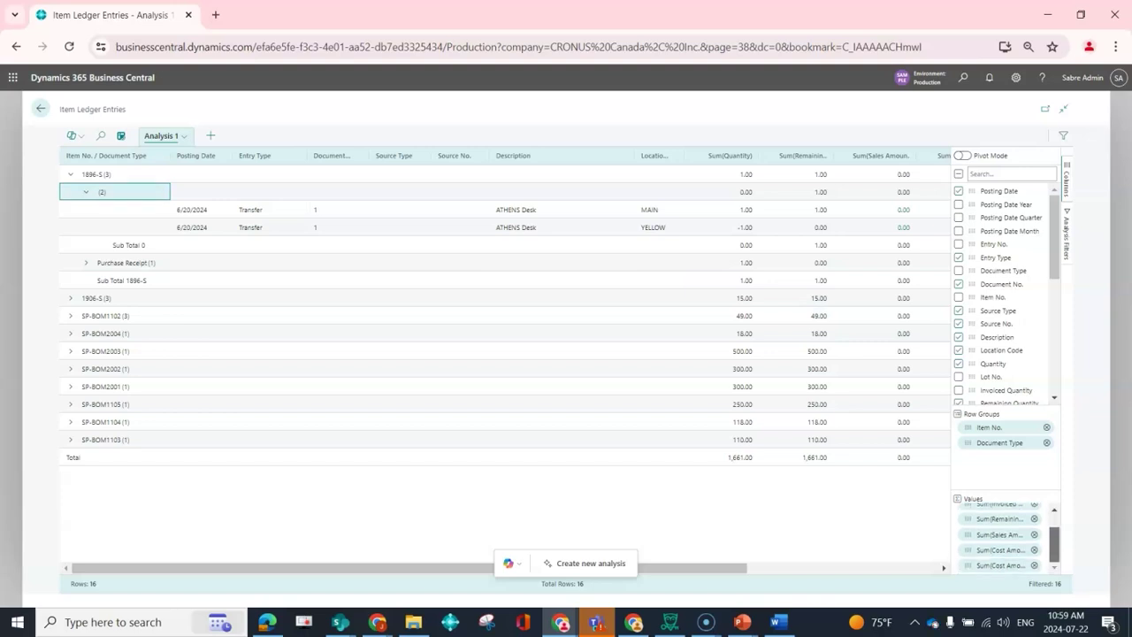
scroll(999, 535, "up", 1)
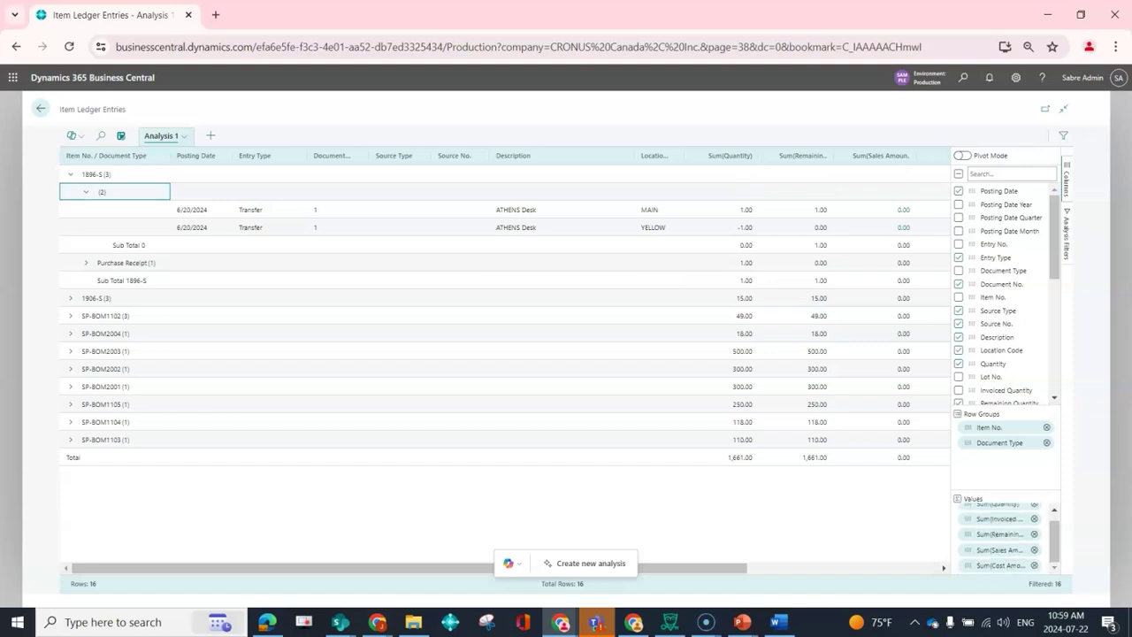
scroll(999, 535, "up", 1)
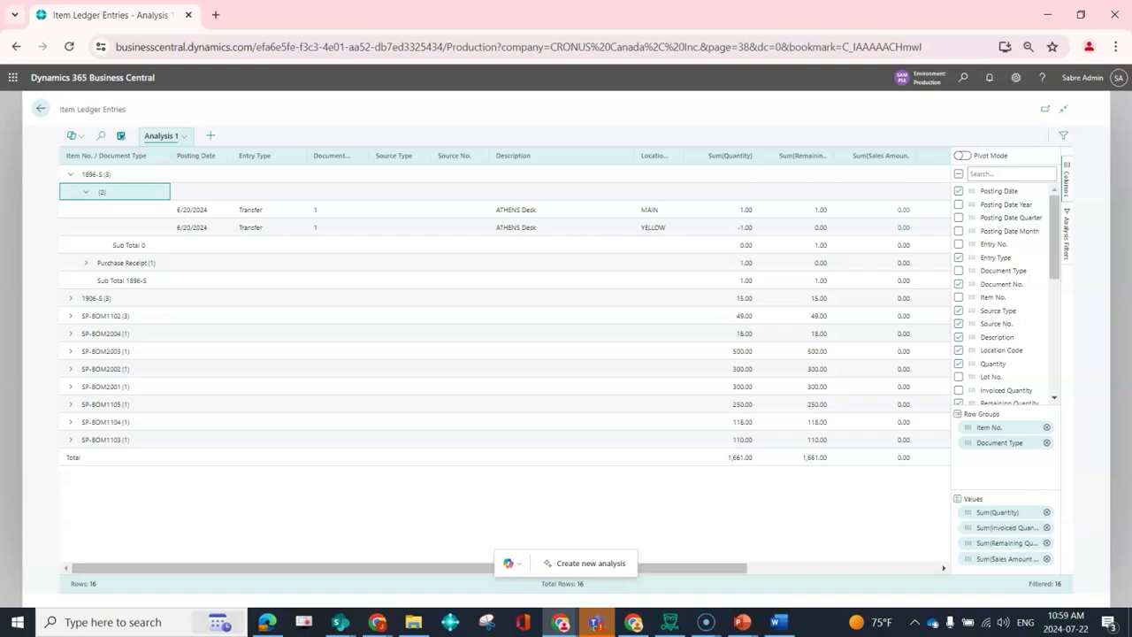
left_click(1046, 558)
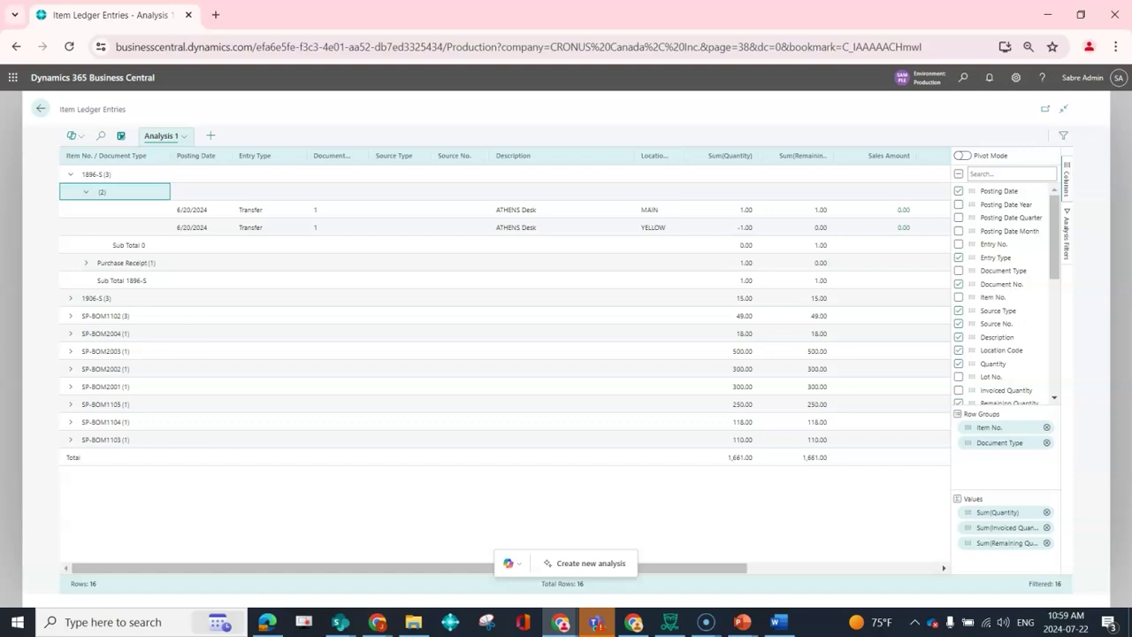
Add Sales Amount (Actual) back to the analysis values as a sum.
scroll(1008, 353, "down", 2)
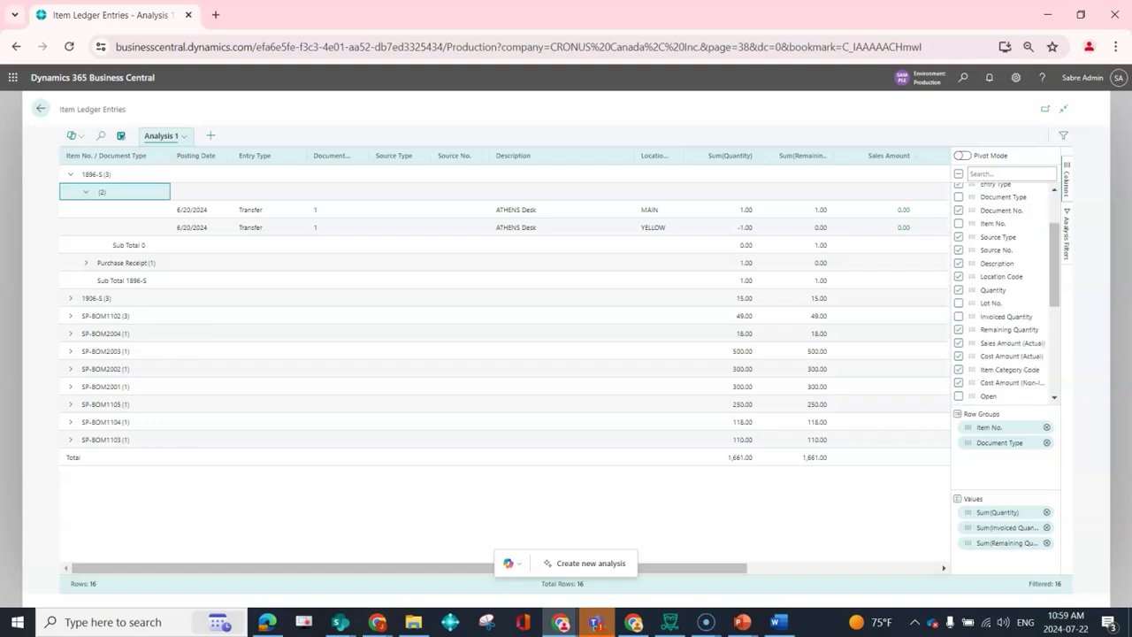
scroll(1008, 380, "down", 2)
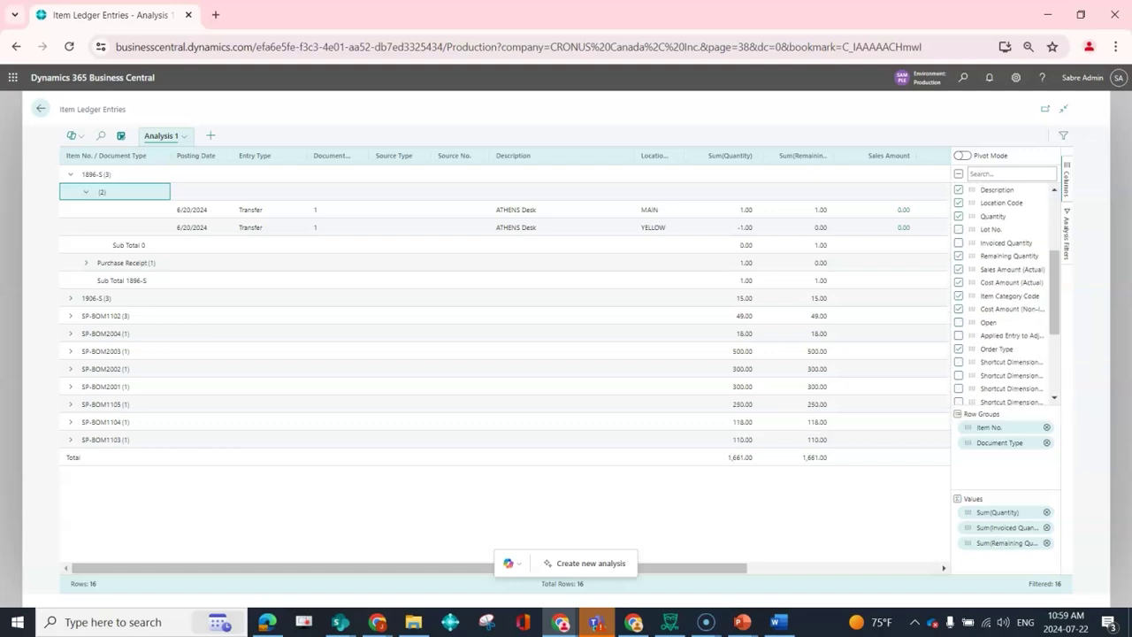
left_click_drag(991, 269, 1029, 559)
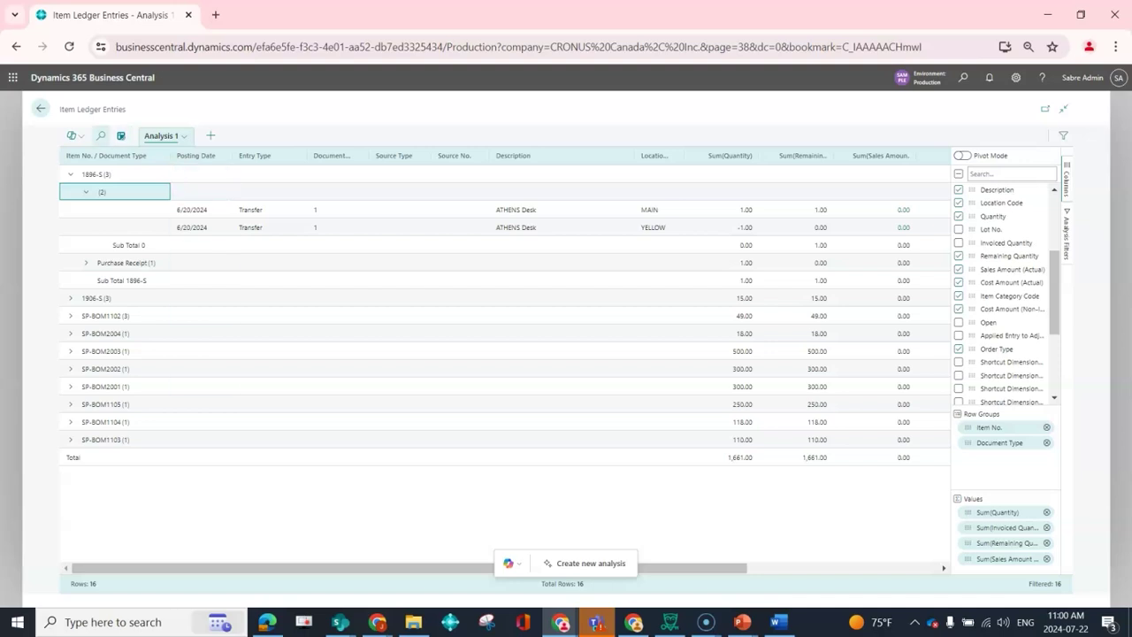
Review the management options of the Analysis 1 tab, including the Arrange choices, and close them without applying any.
left_click(184, 136)
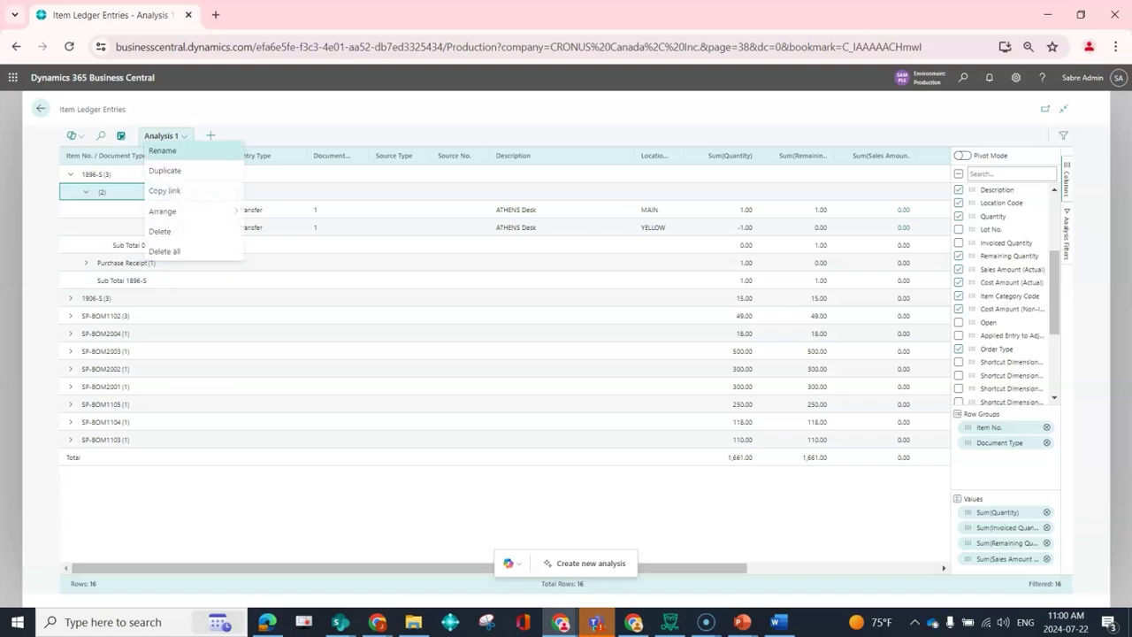
key("Down")
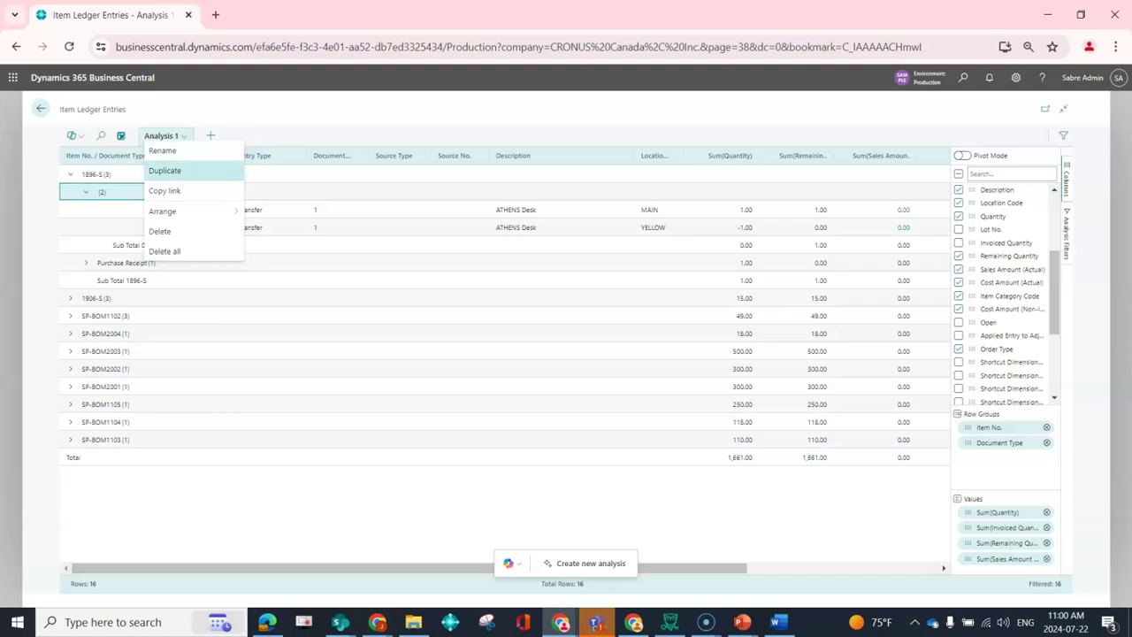
key("Down")
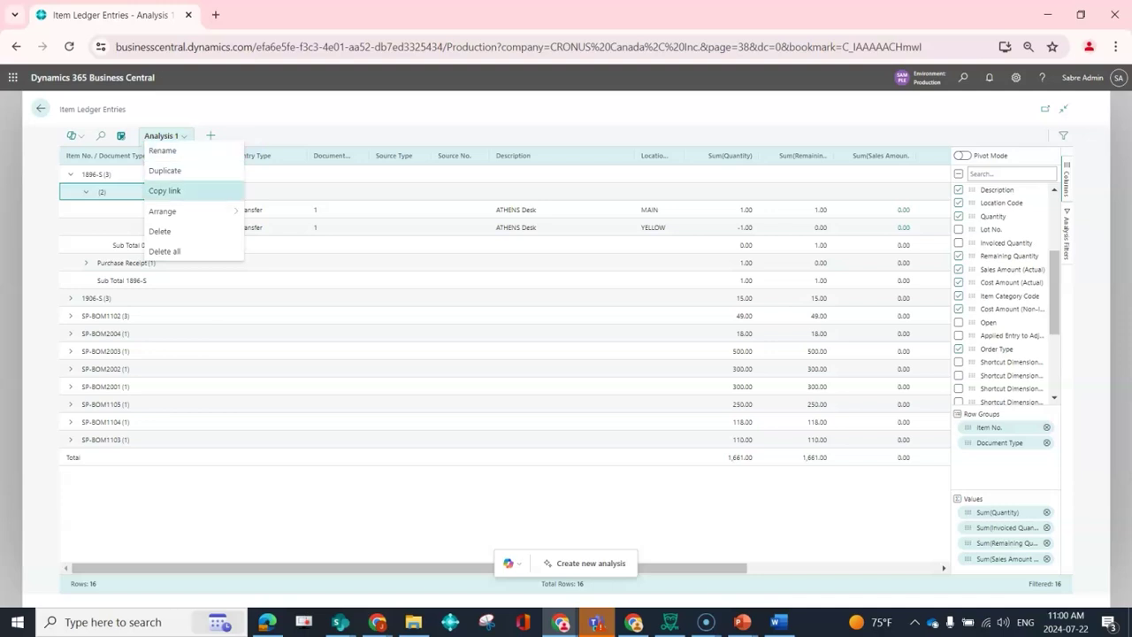
key("Down")
key("Right")
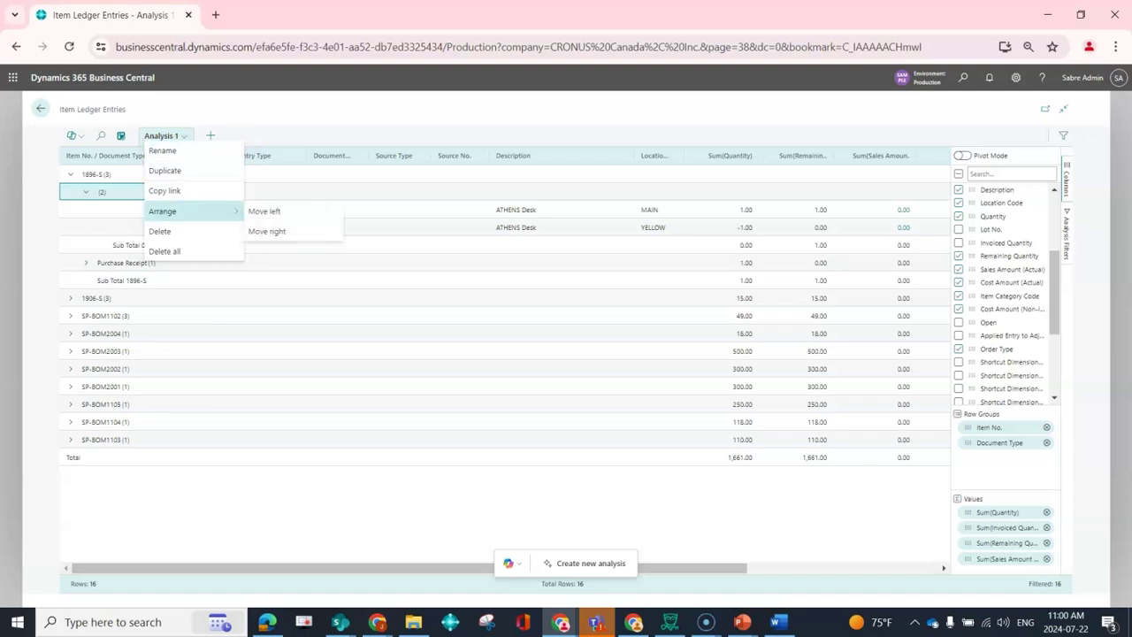
key("Down")
key("Escape")
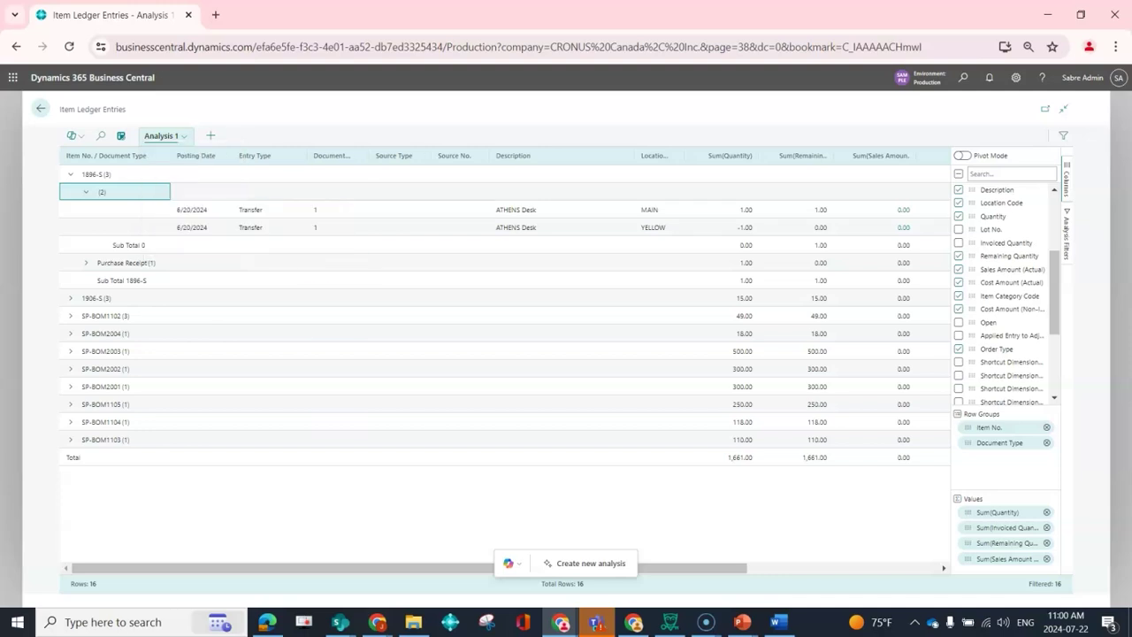